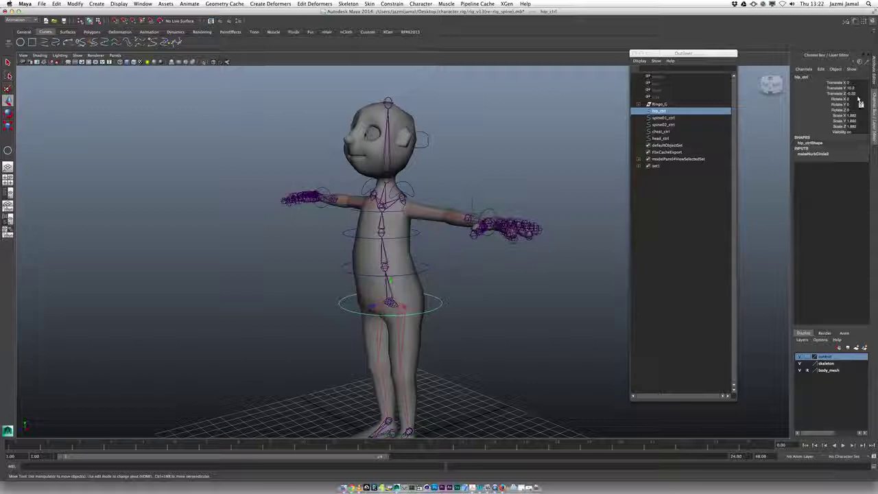
Add a Freeze Transformations shortcut to the Custom shelf
click(367, 32)
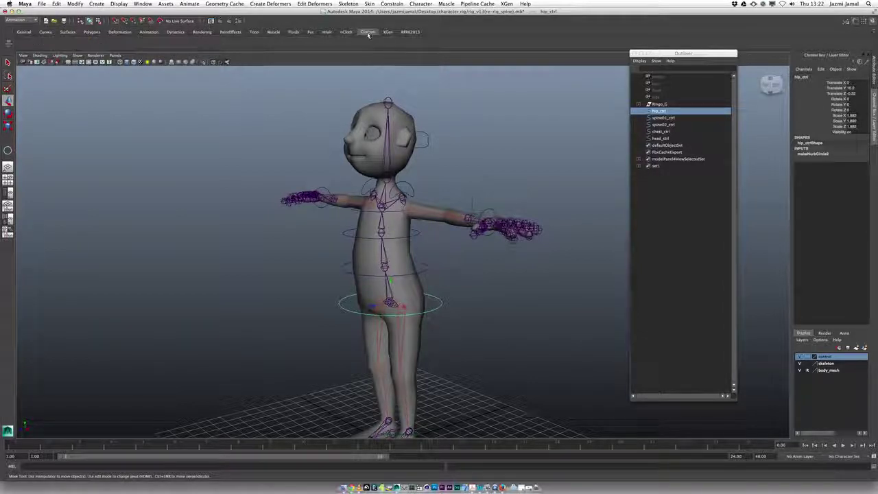
click(142, 4)
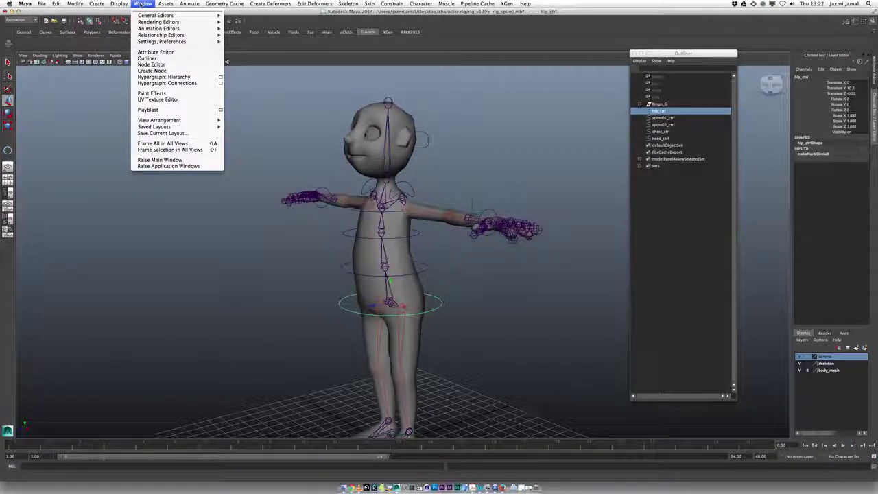
mouse_move(74, 4)
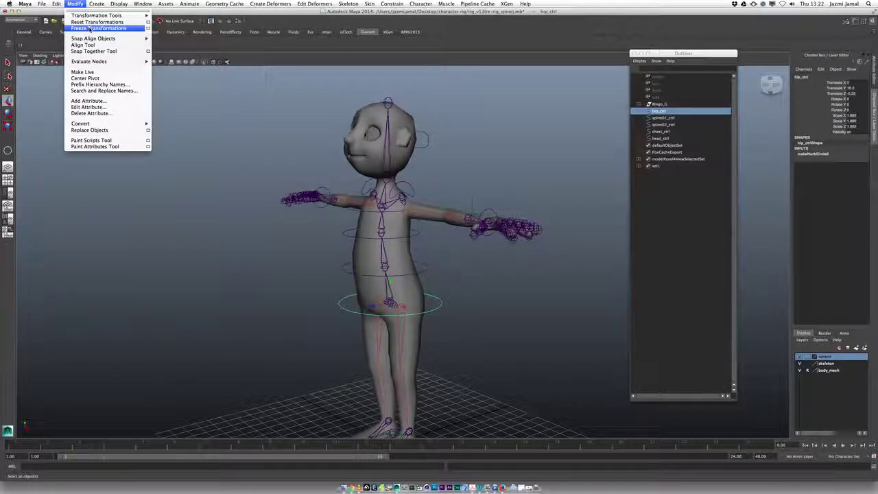
click(90, 29)
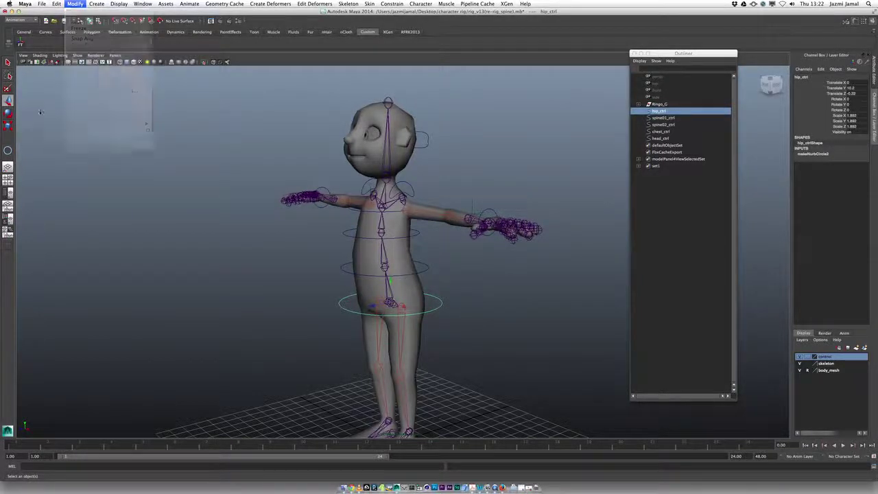
Freeze the transformations of hip_ctrl, spine01_ctrl, spine02_ctrl, chest_ctrl and head_ctrl together
click(439, 299)
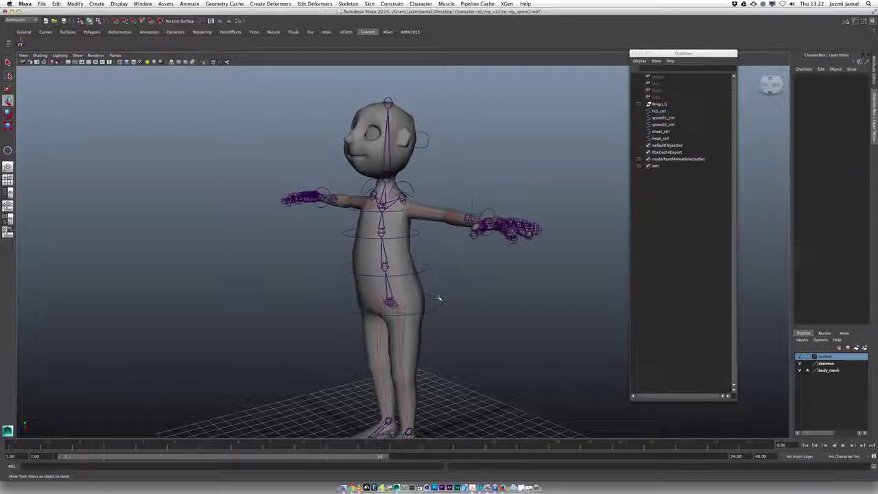
click(439, 299)
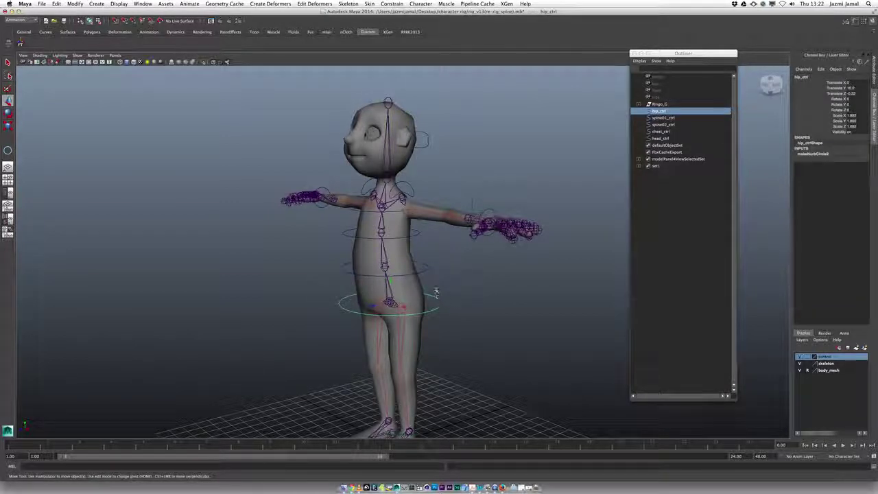
shift+click(426, 268)
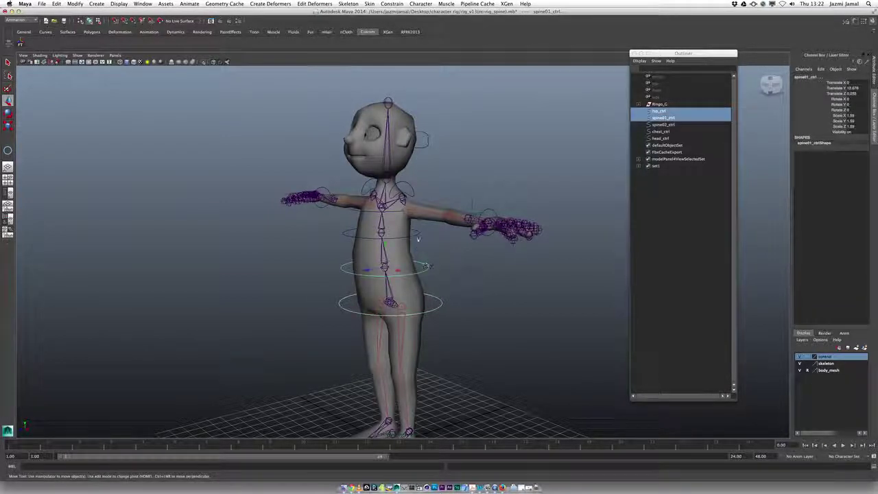
shift+click(417, 236)
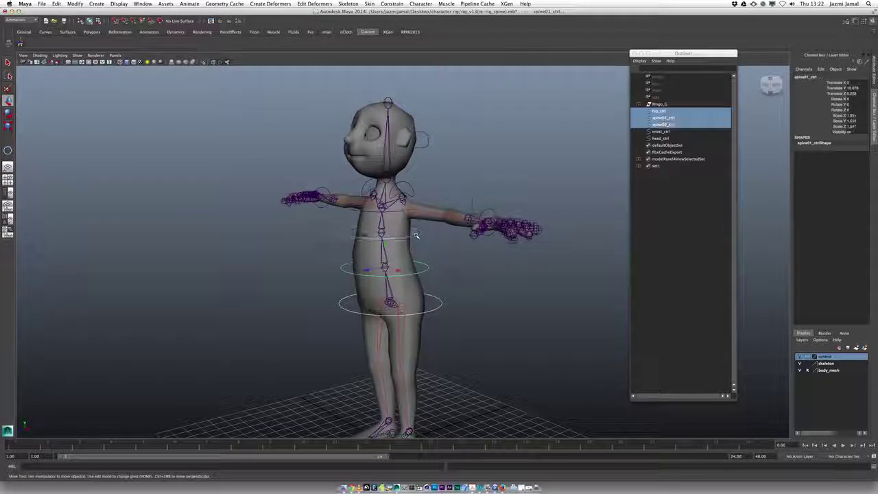
shift+click(352, 211)
shift+click(424, 147)
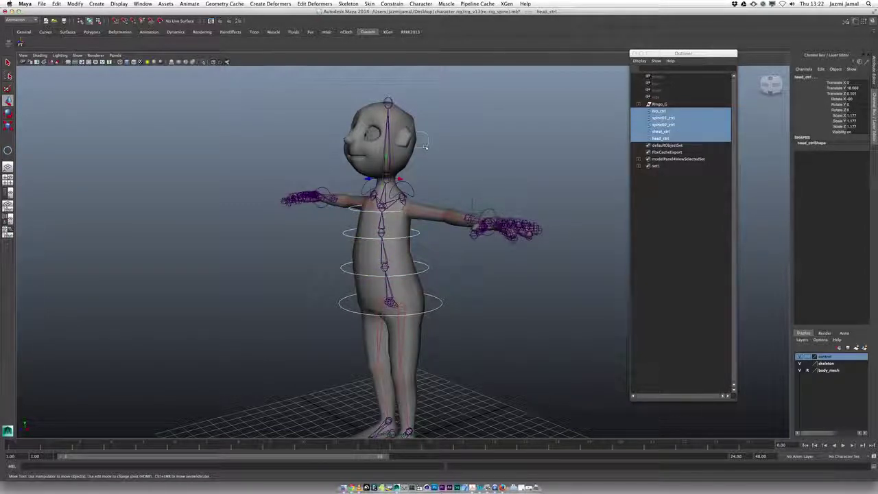
click(21, 45)
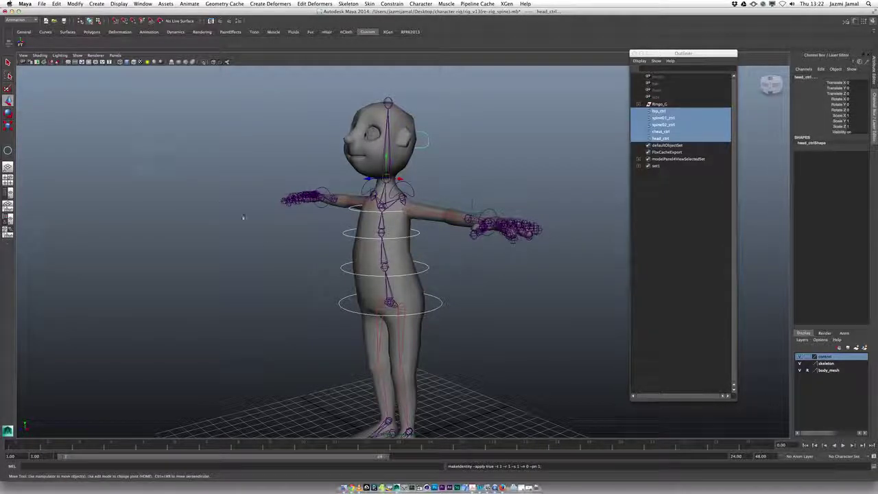
Check the transform values of the chest, spine02 and hip controls one after another
alt+drag(249, 239, 271, 237)
click(472, 255)
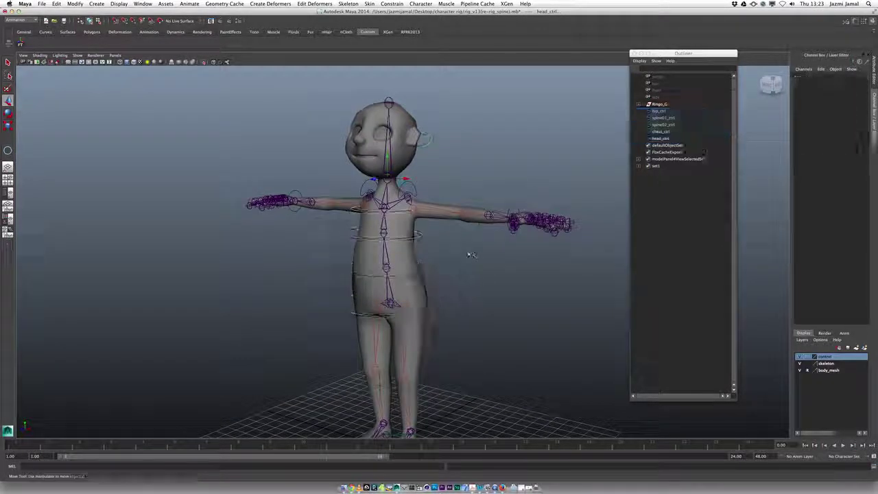
click(404, 212)
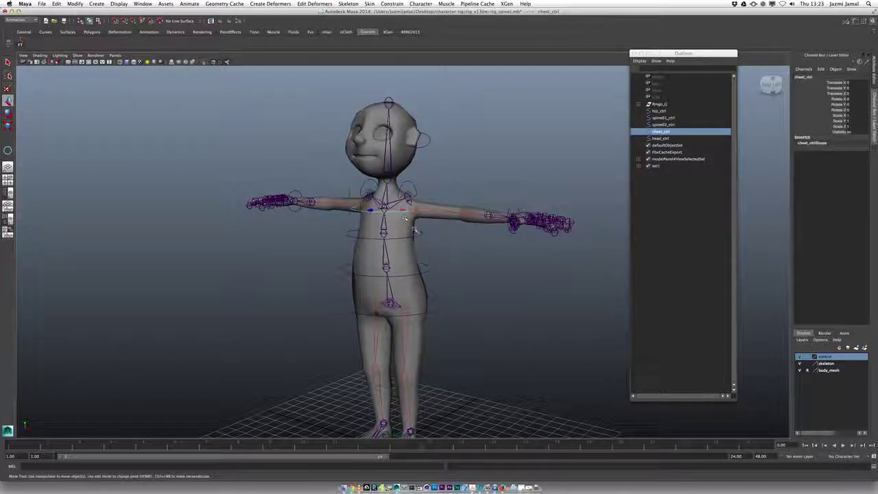
click(421, 235)
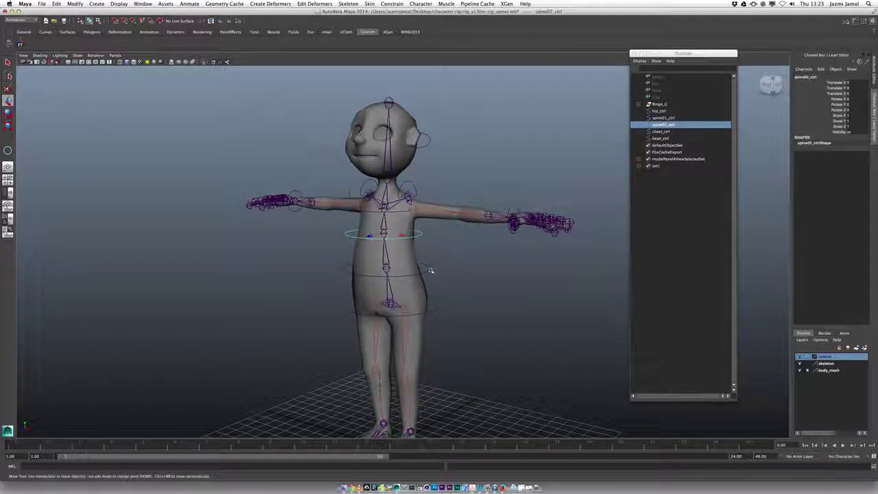
click(442, 302)
click(442, 304)
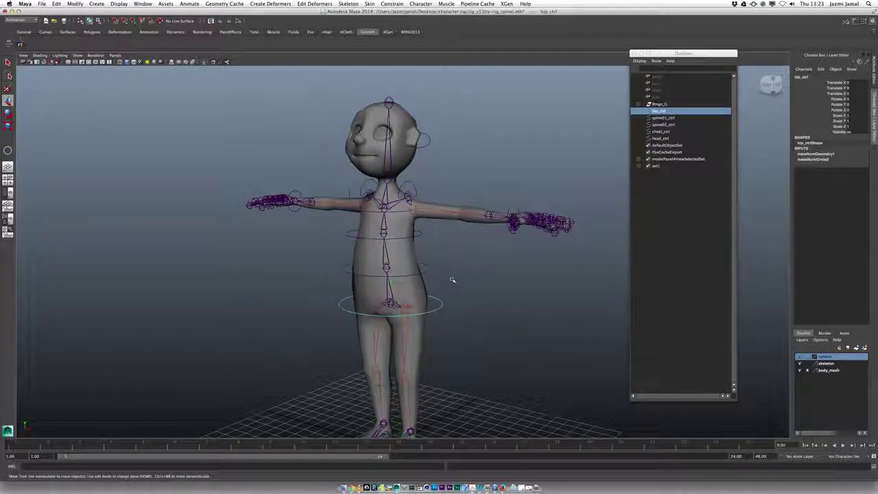
alt+drag(459, 290, 475, 282)
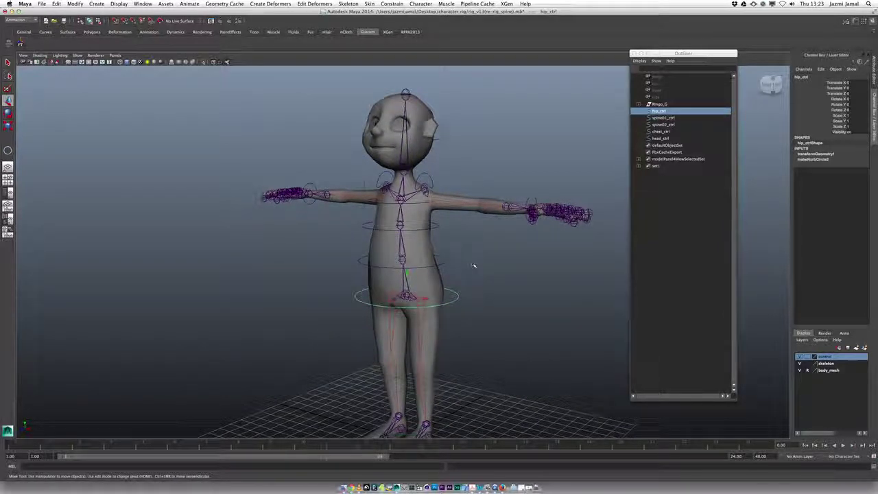
mouse_move(474, 267)
alt+mouse_down()
mouse_move(438, 271)
mouse_move(482, 263)
alt+mouse_up()
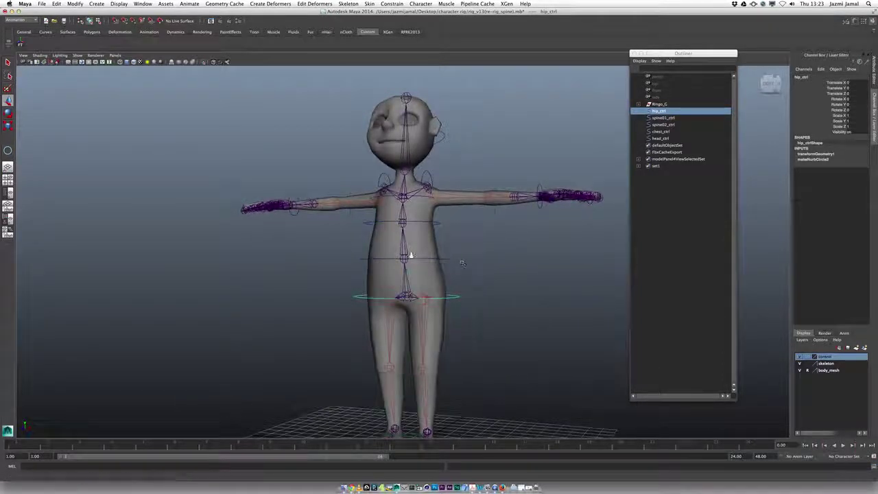
alt+right_drag(485, 263, 460, 285)
alt+drag(460, 285, 457, 288)
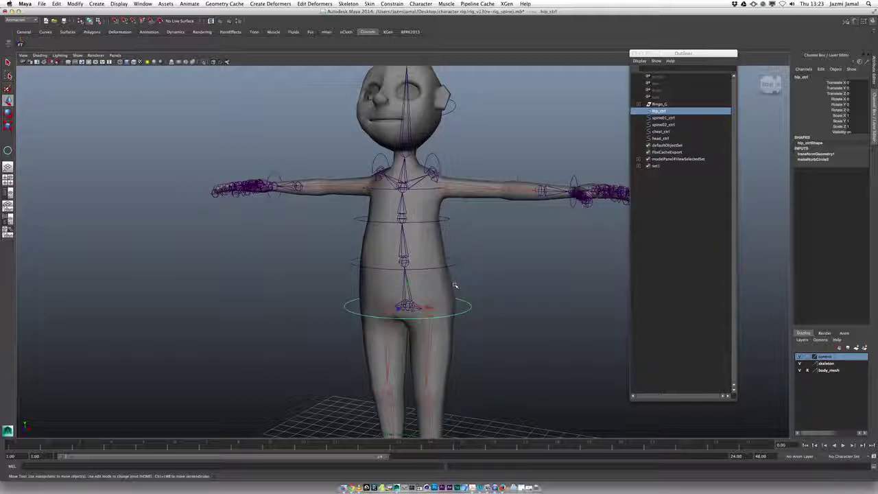
alt+drag(471, 283, 462, 275)
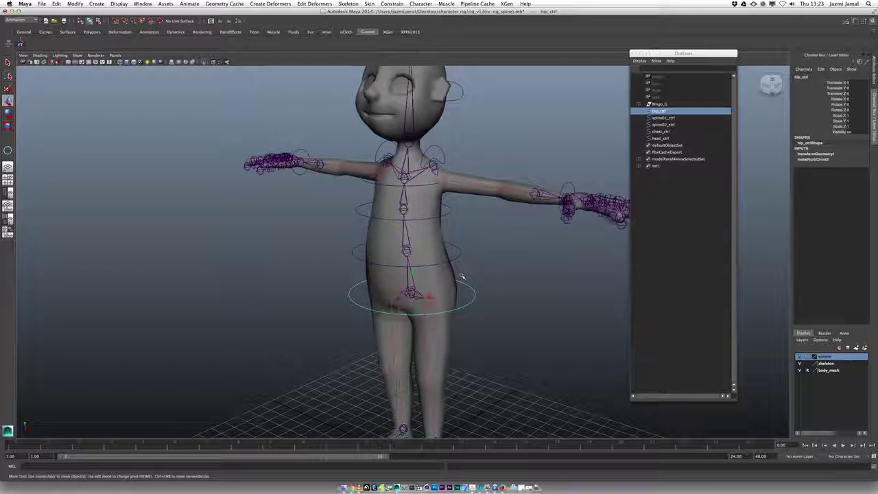
alt+drag(462, 276, 472, 271)
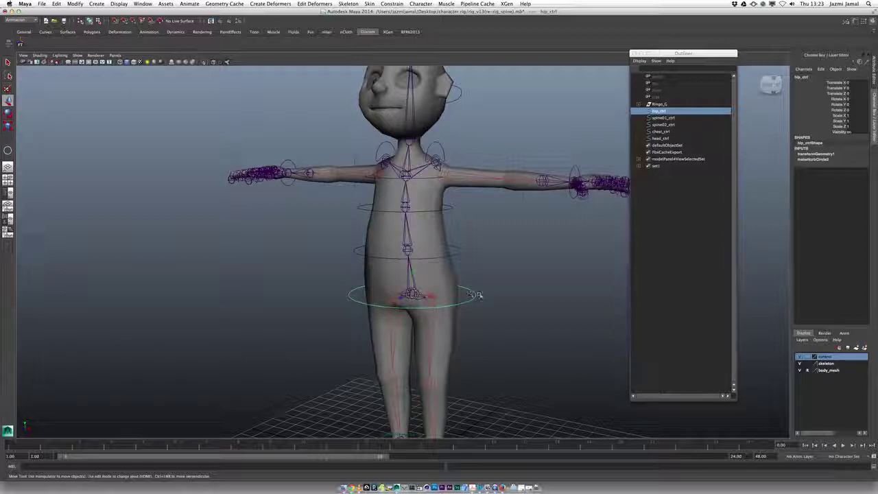
Parent-constrain the root joint to hip_ctrl, using reset options with Maintain Offset on and all translate and rotate axes
click(492, 282)
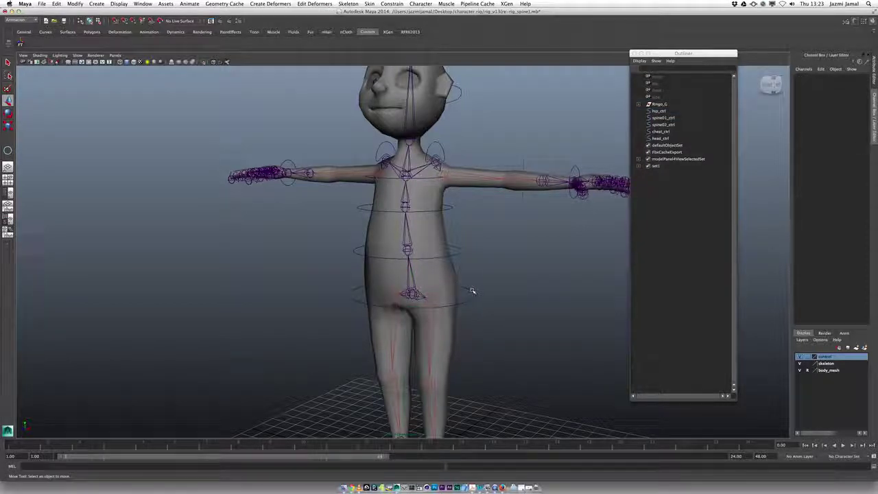
click(473, 294)
key(q)
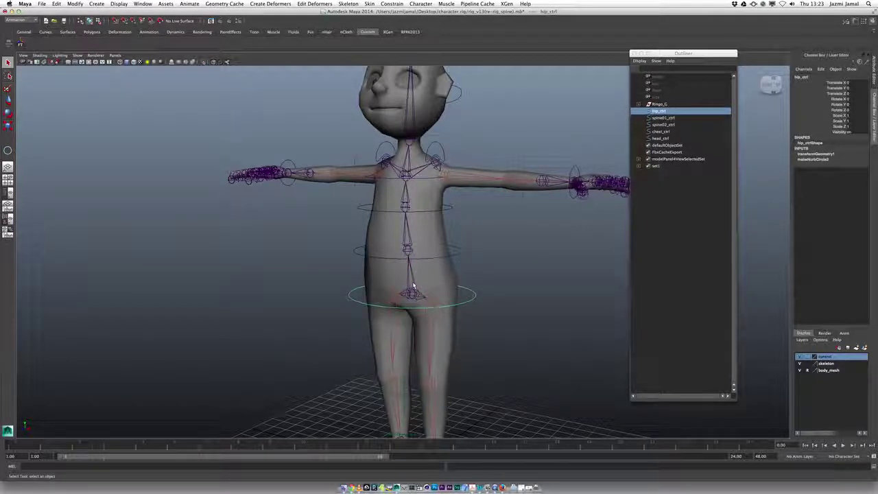
alt+drag(488, 303, 494, 301)
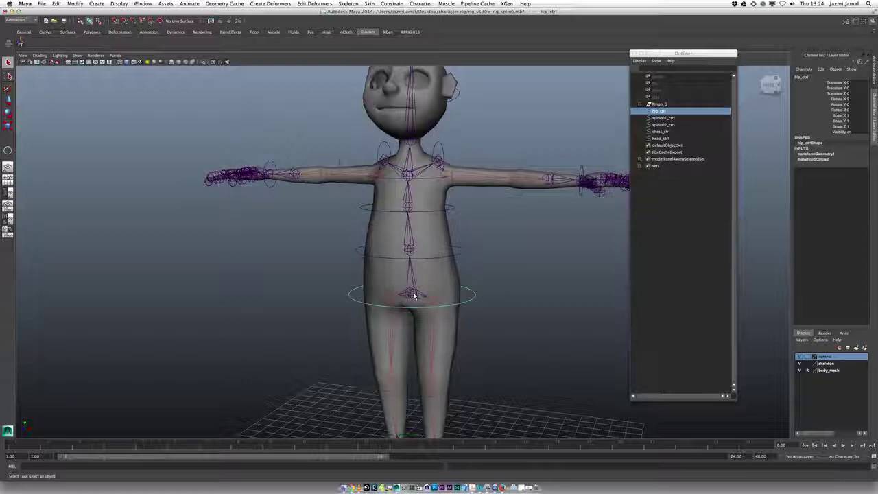
click(487, 289)
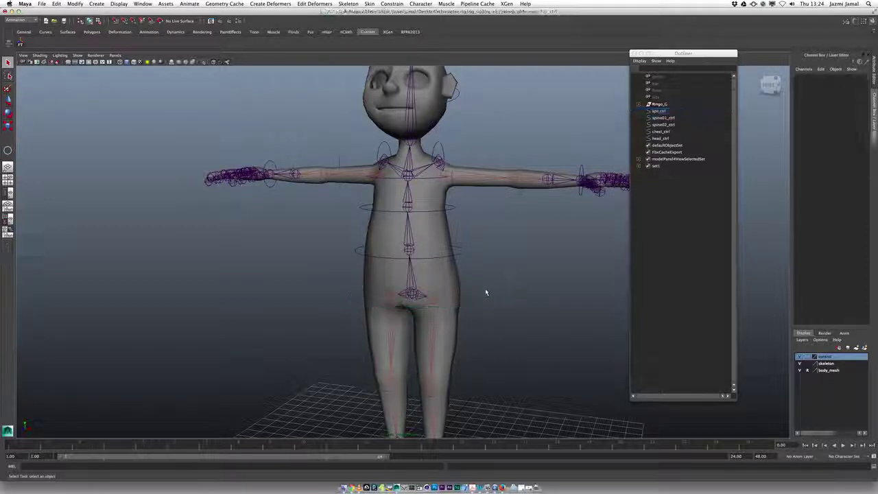
click(474, 295)
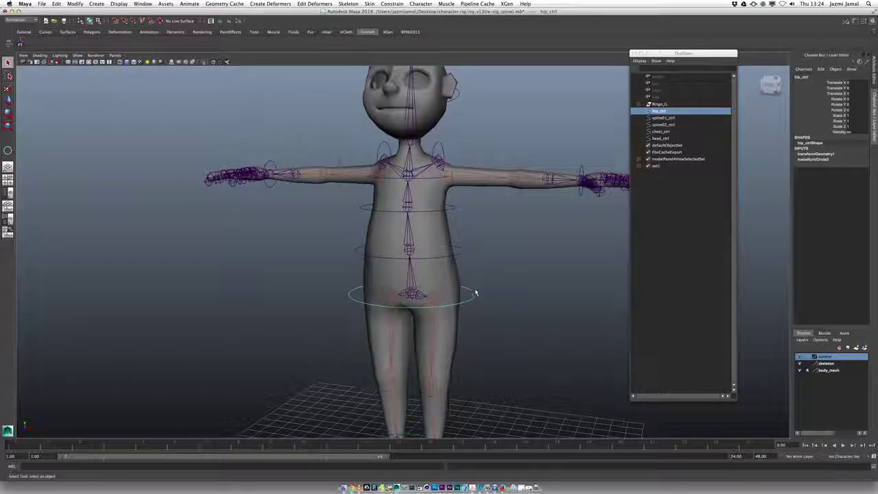
click(414, 295)
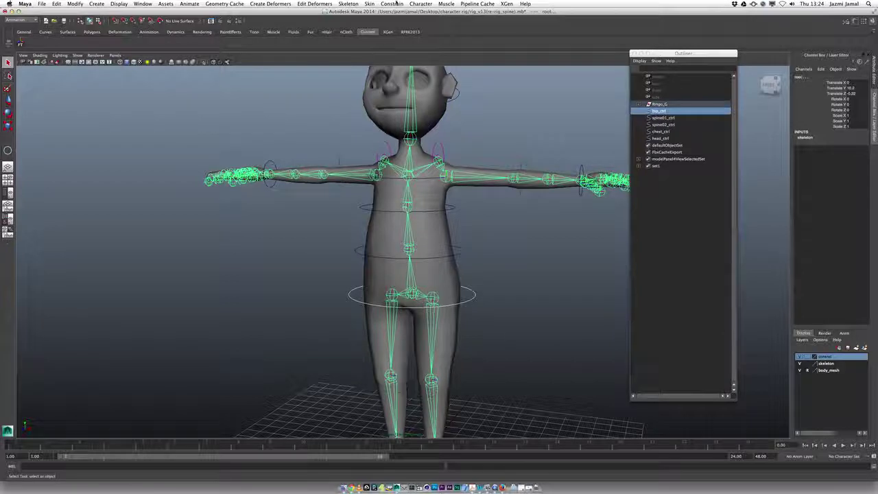
click(392, 3)
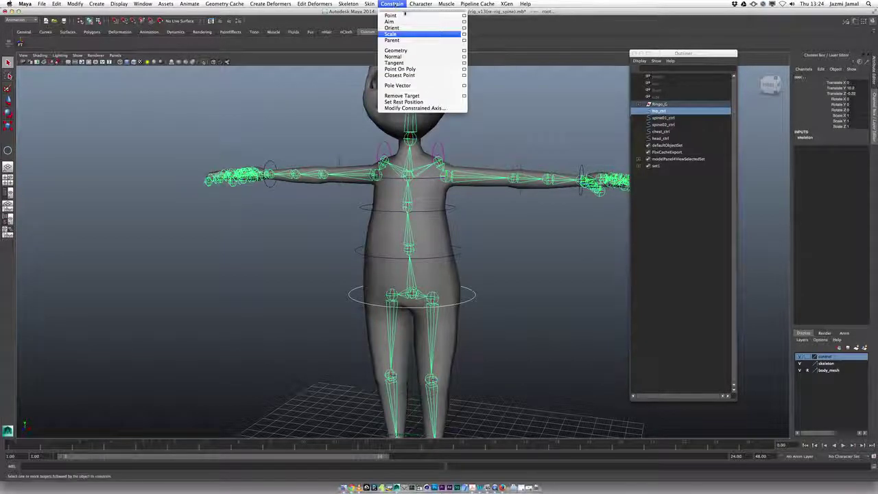
click(464, 40)
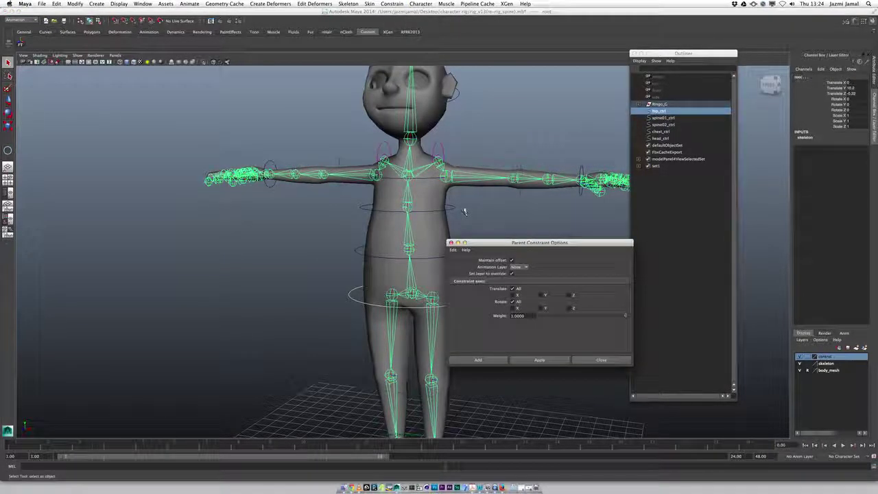
click(454, 251)
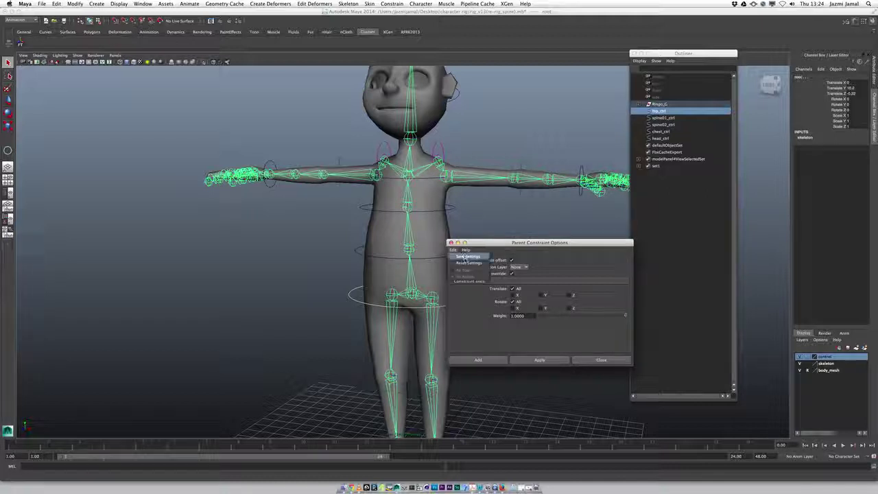
click(466, 265)
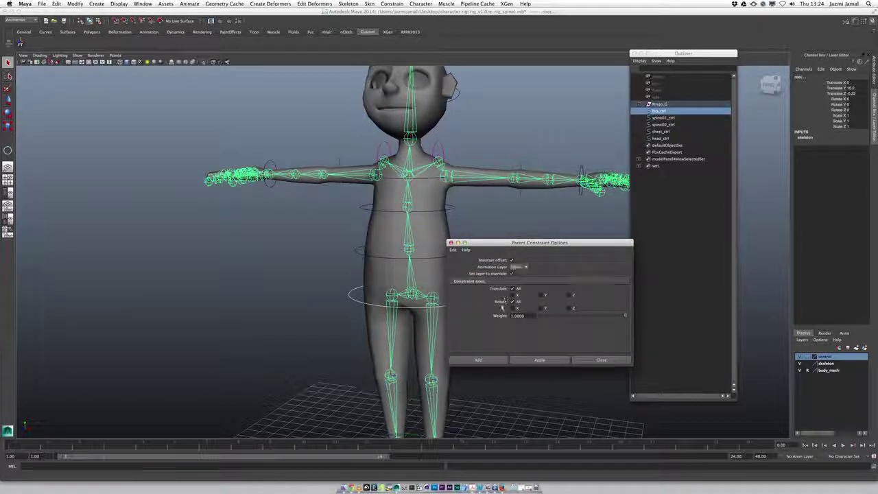
click(493, 362)
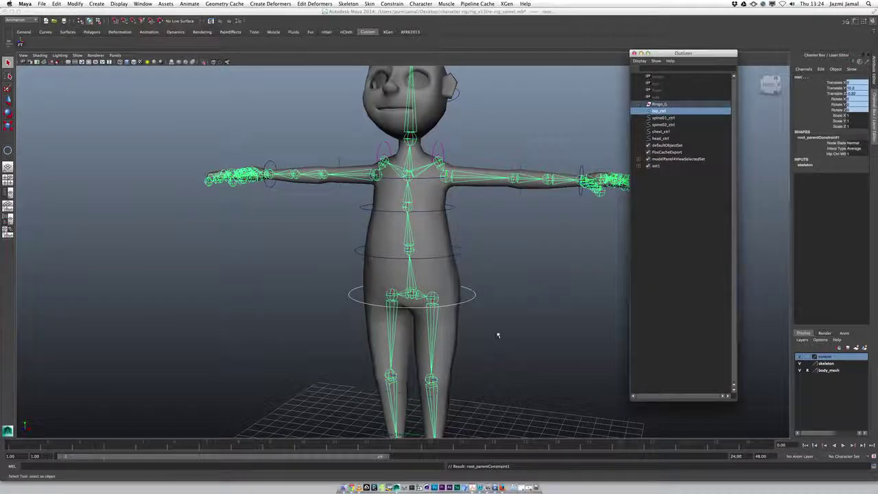
Orient-constrain the spine01 joint to spine01_ctrl, using reset options with Maintain Offset on and all axes constrained
click(477, 264)
click(463, 254)
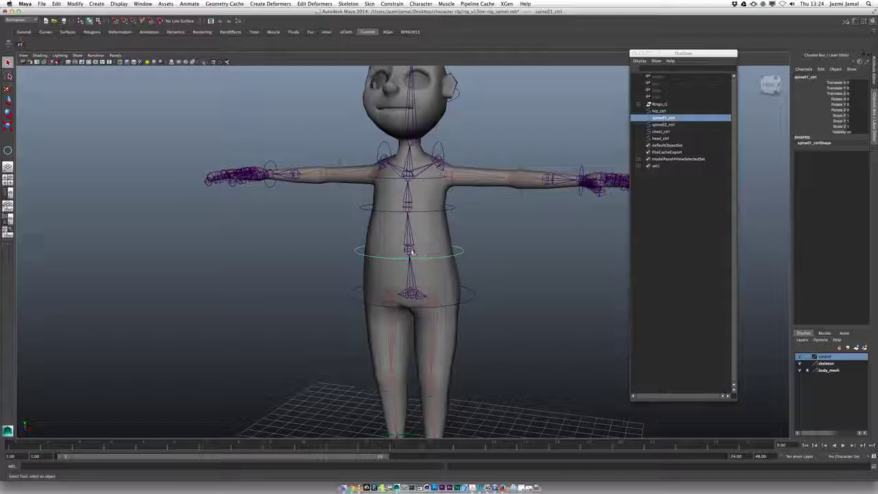
shift+click(410, 252)
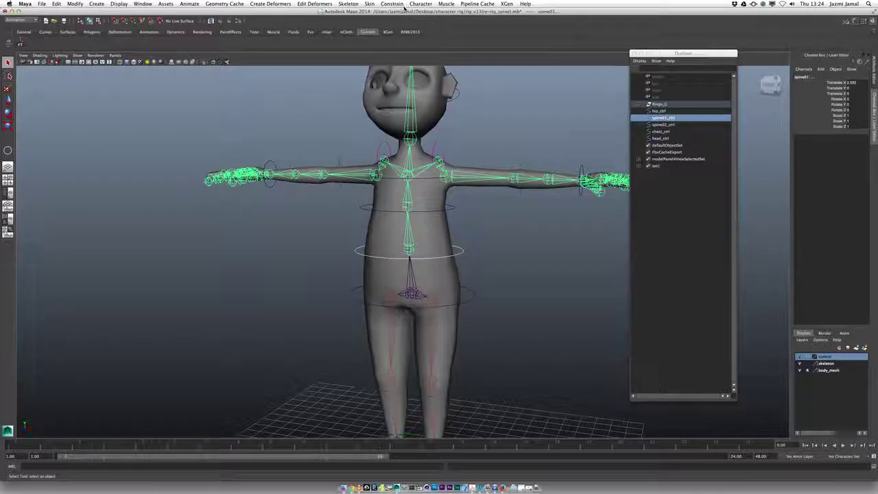
click(397, 5)
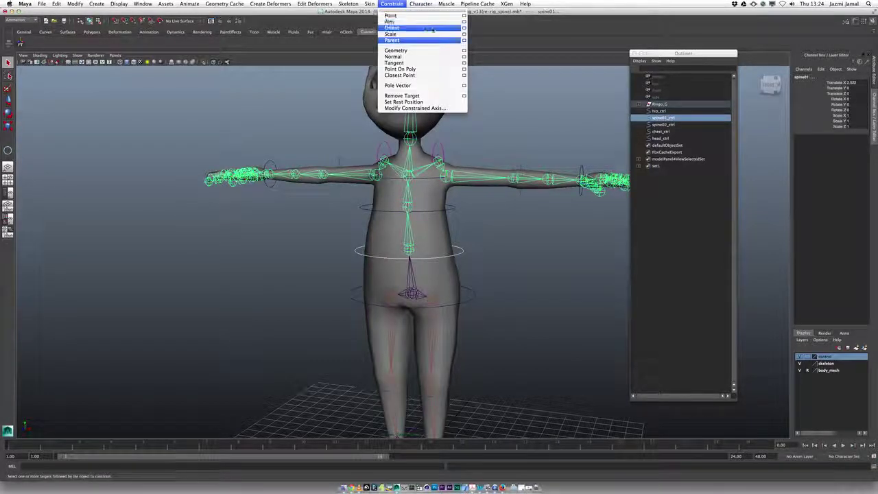
click(465, 28)
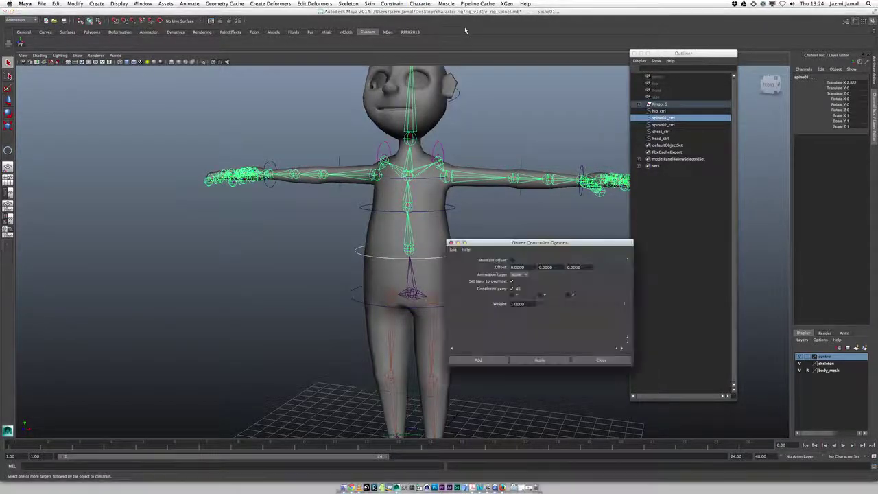
click(453, 249)
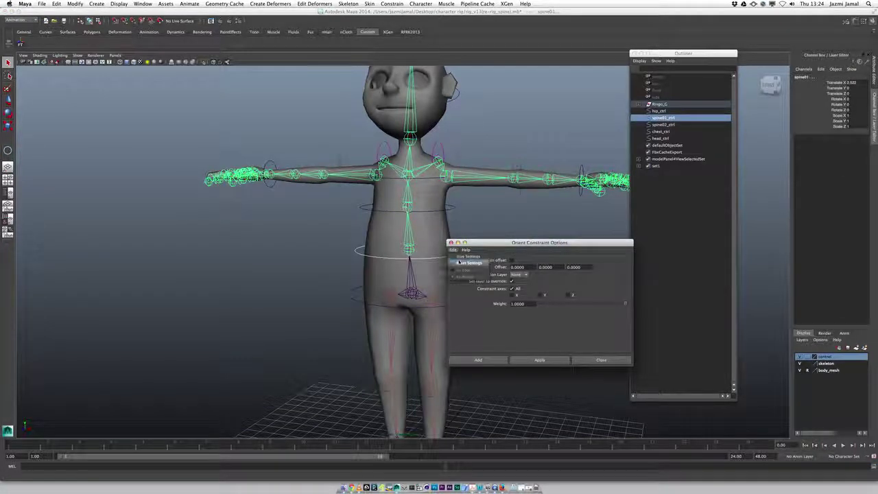
click(460, 263)
click(510, 261)
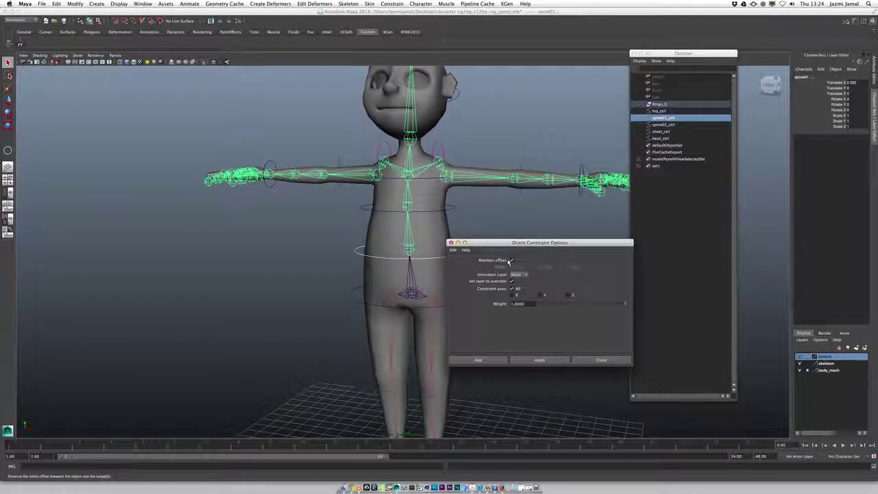
click(480, 361)
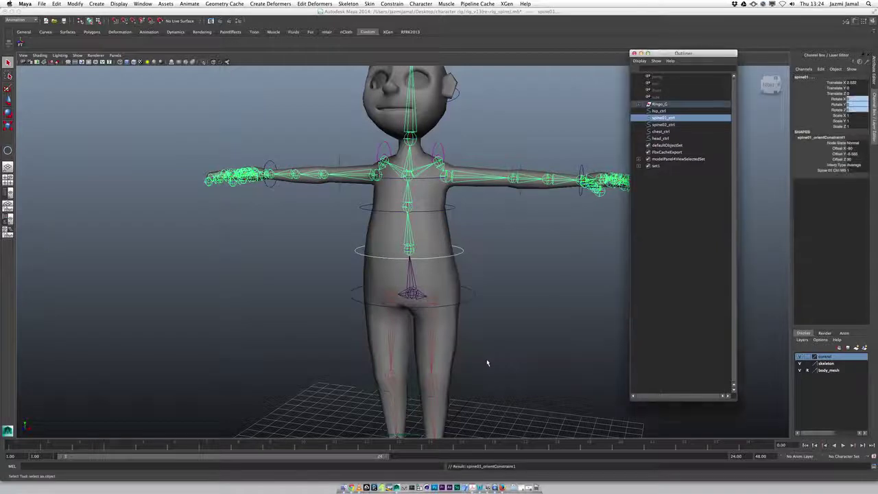
Orient-constrain the spine02 and chest joints to spine02_ctrl and chest_ctrl respectively, using the same constraint options
click(455, 210)
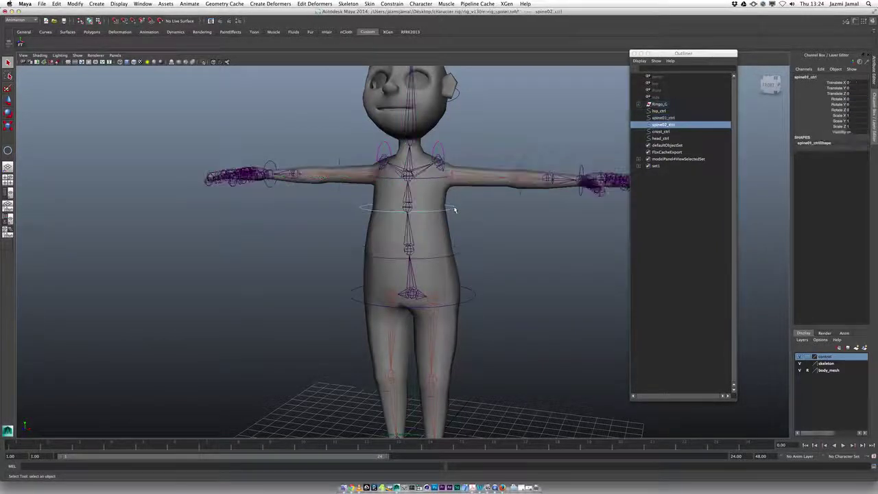
click(409, 208)
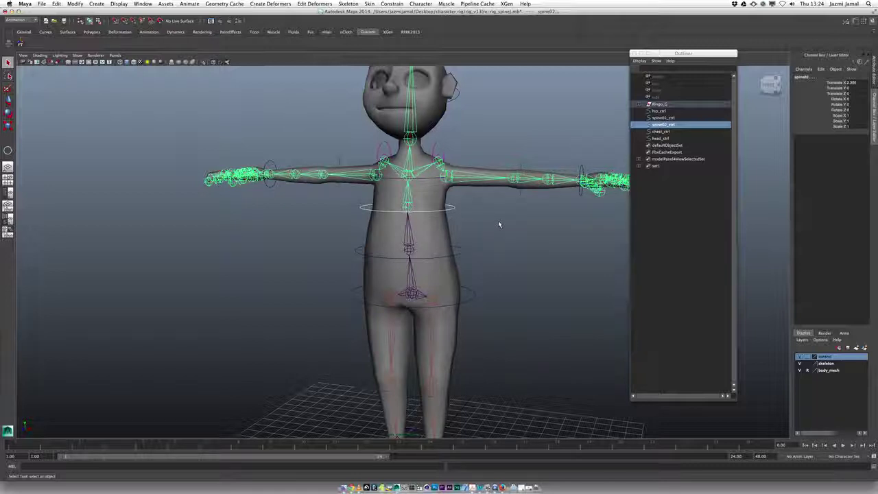
click(422, 178)
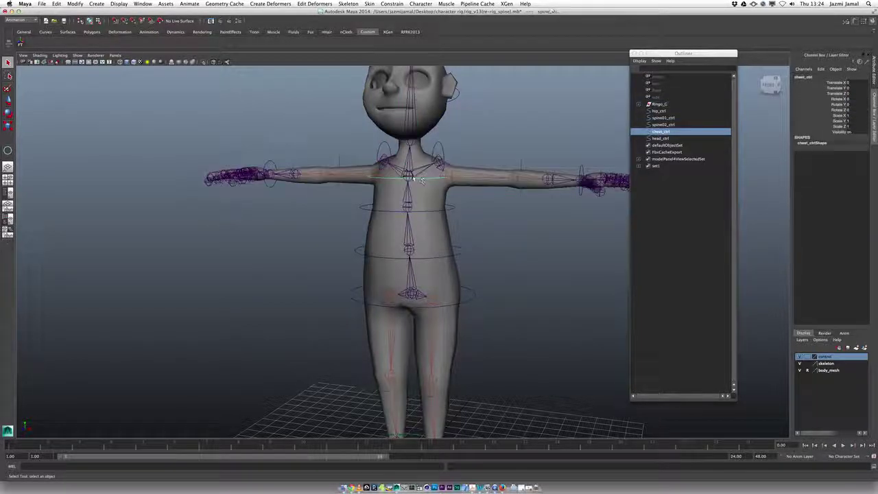
shift+click(410, 177)
key(g)
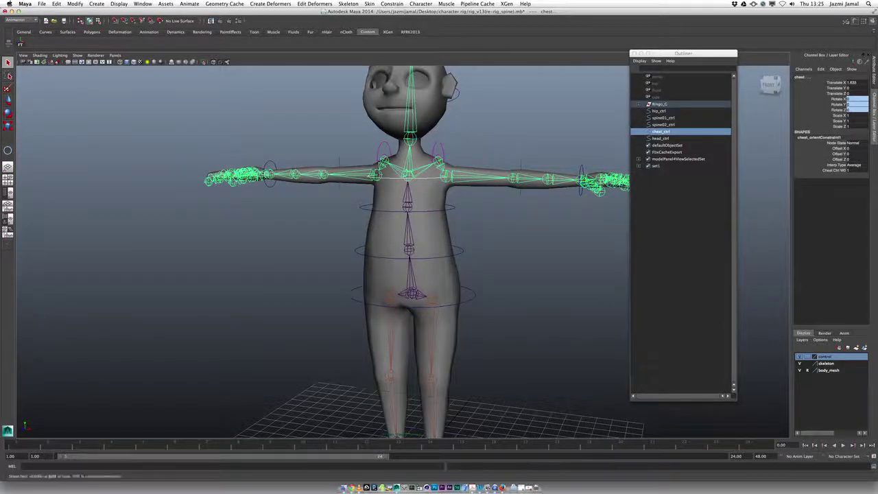
Test the hip constraint by rotating hip_ctrl slightly around its X axis
alt+middle_drag(483, 138, 486, 171)
alt+drag(487, 171, 508, 203)
scroll(480, 207, up, 3)
click(508, 202)
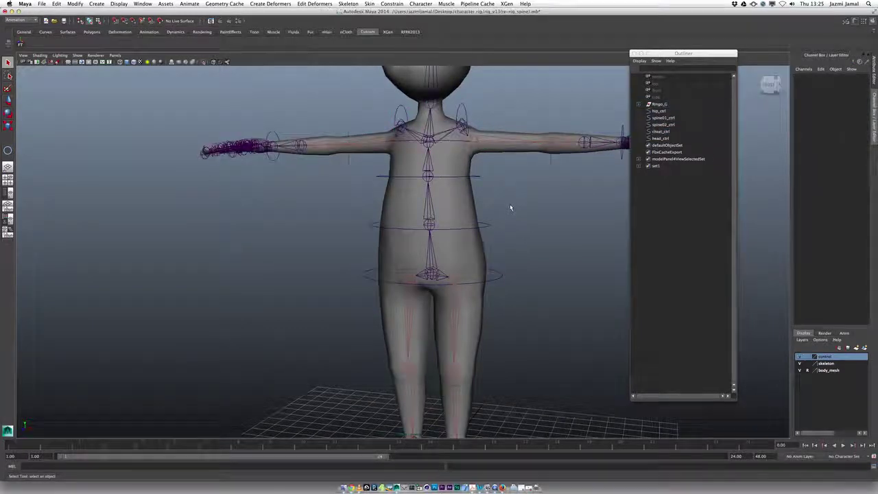
click(496, 279)
alt+drag(496, 279, 498, 259)
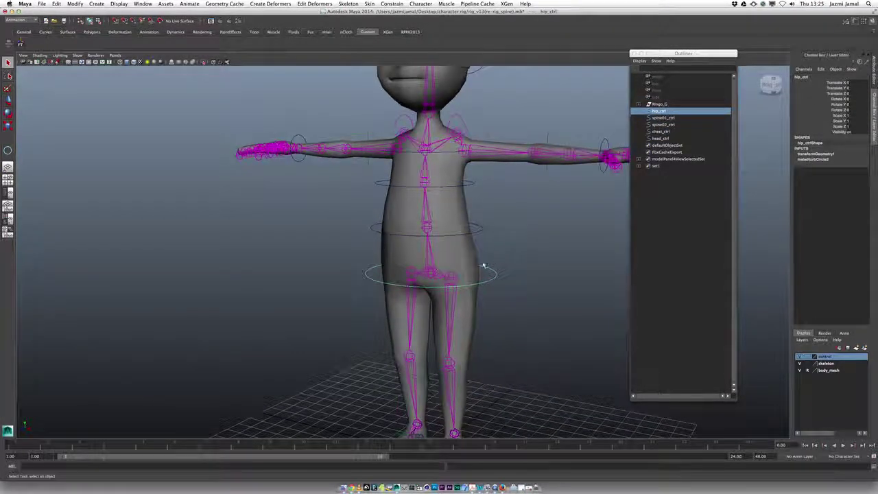
key(e)
drag(428, 306, 446, 249)
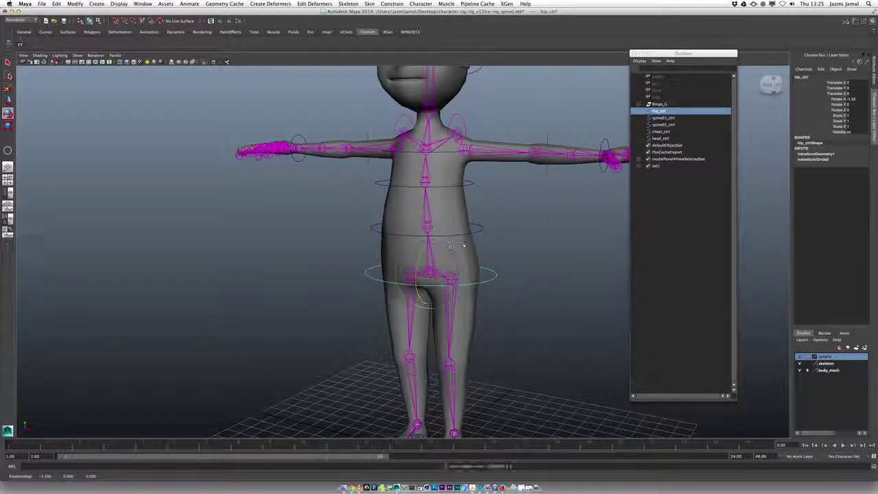
Test-rotate spine01_ctrl about 25 degrees in X, inspect the upper controls from the side, and undo the rotation
click(480, 231)
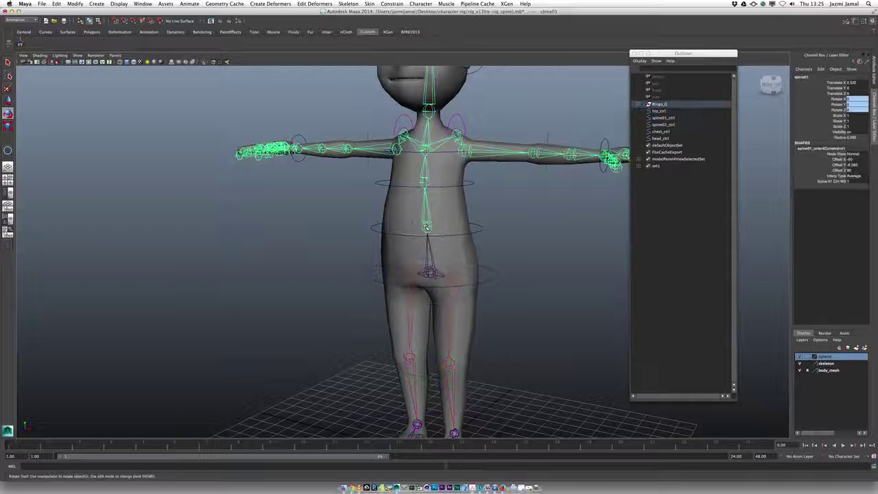
click(482, 231)
drag(414, 218, 407, 227)
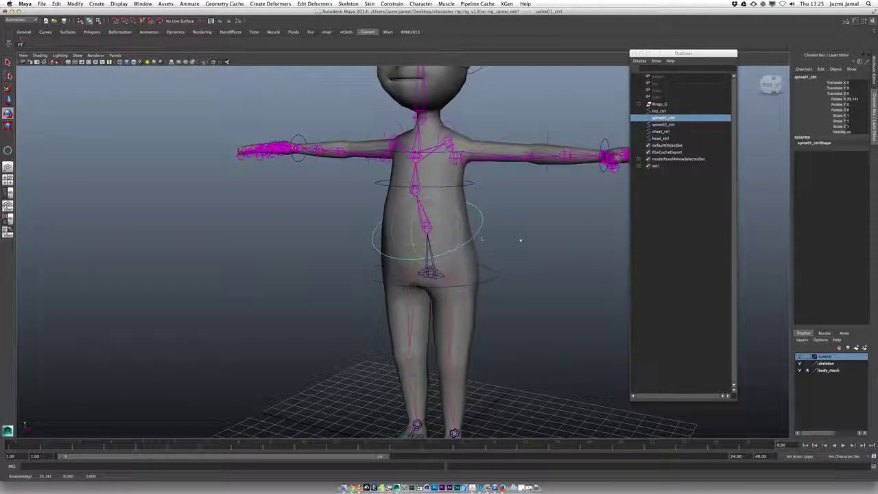
alt+drag(542, 239, 500, 237)
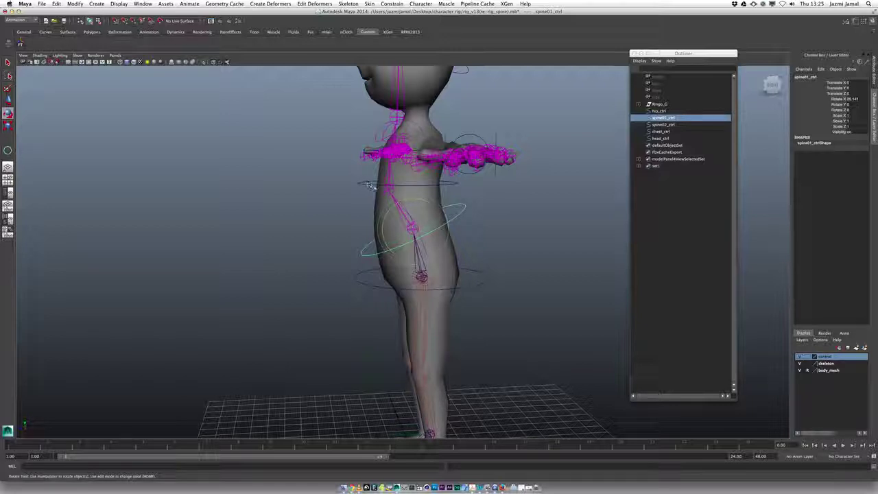
alt+drag(470, 233, 496, 245)
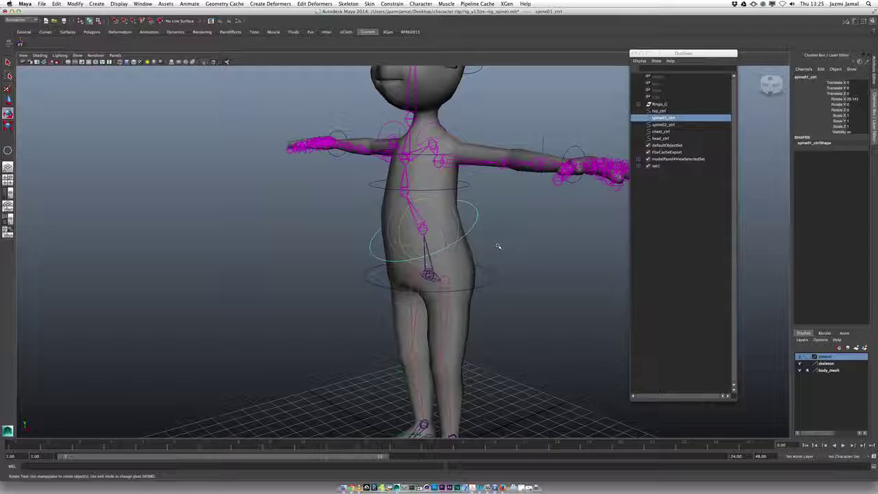
key(z)
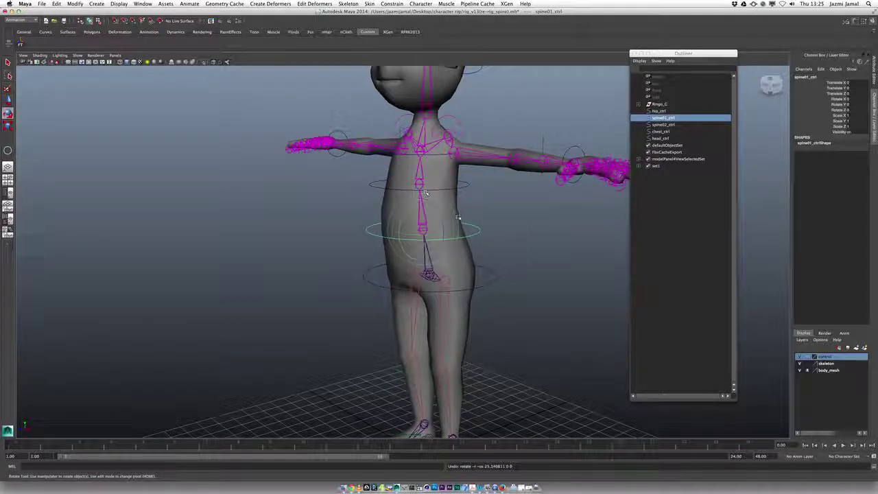
alt+drag(498, 231, 517, 235)
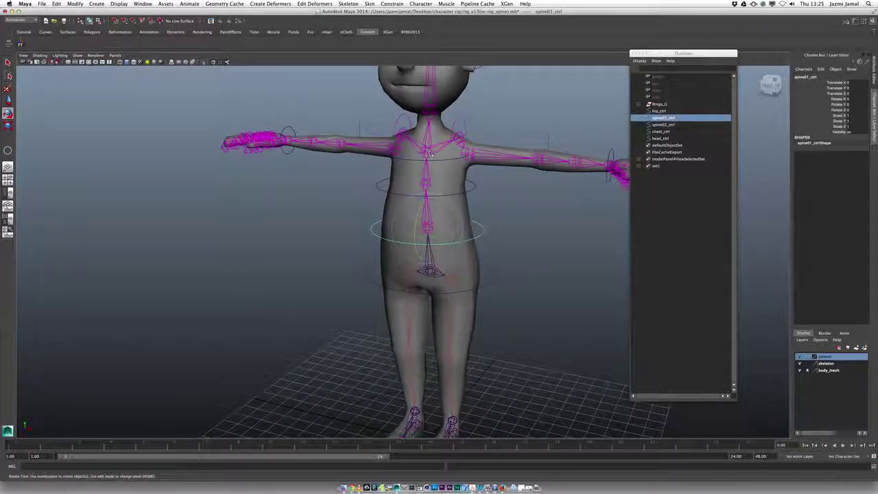
Point-constrain chest_ctrl to the chest joint, using reset options with Maintain Offset on and all axes constrained
click(438, 160)
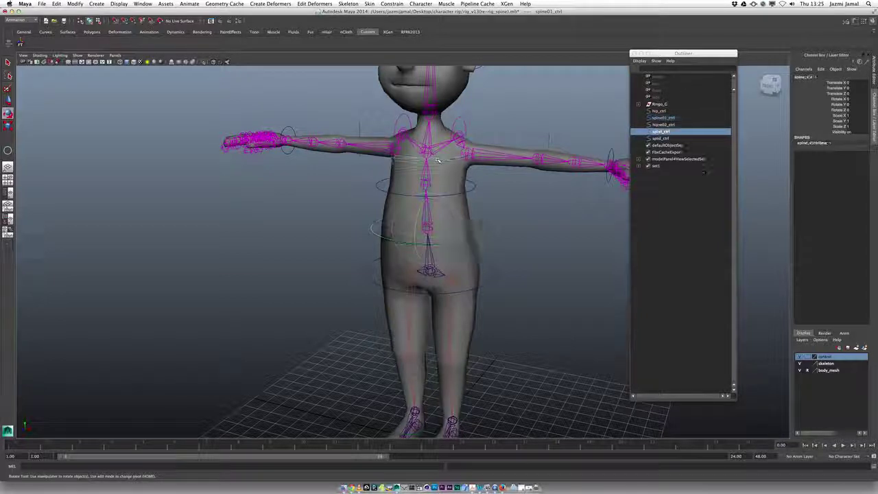
key(q)
click(432, 158)
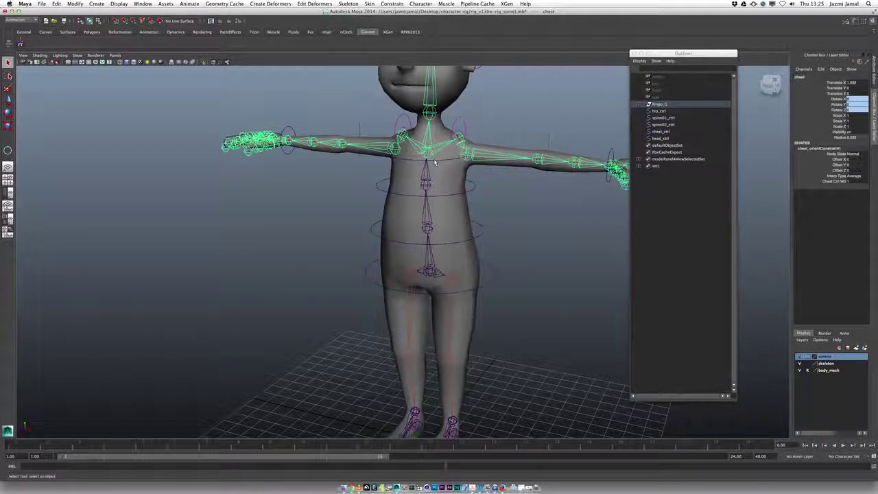
click(434, 162)
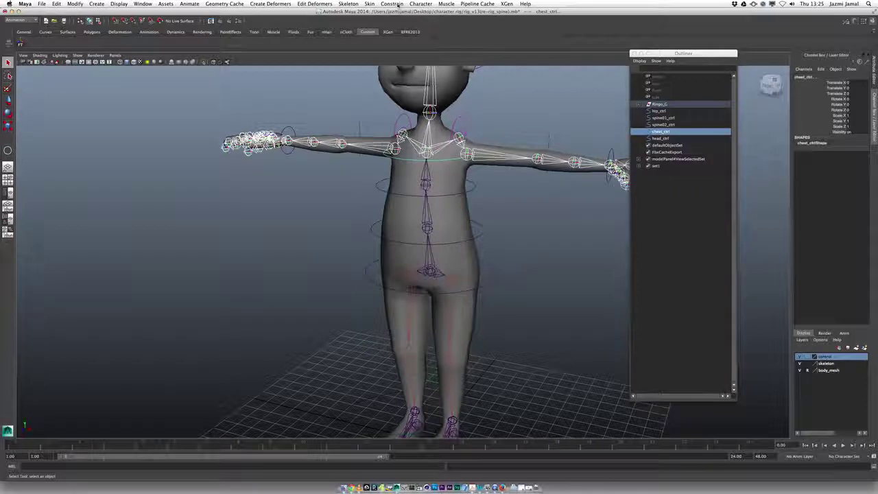
click(392, 3)
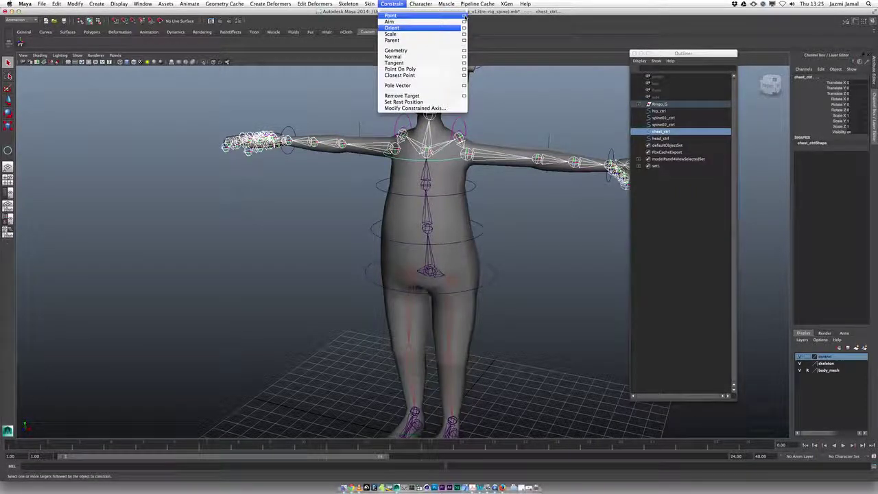
click(464, 16)
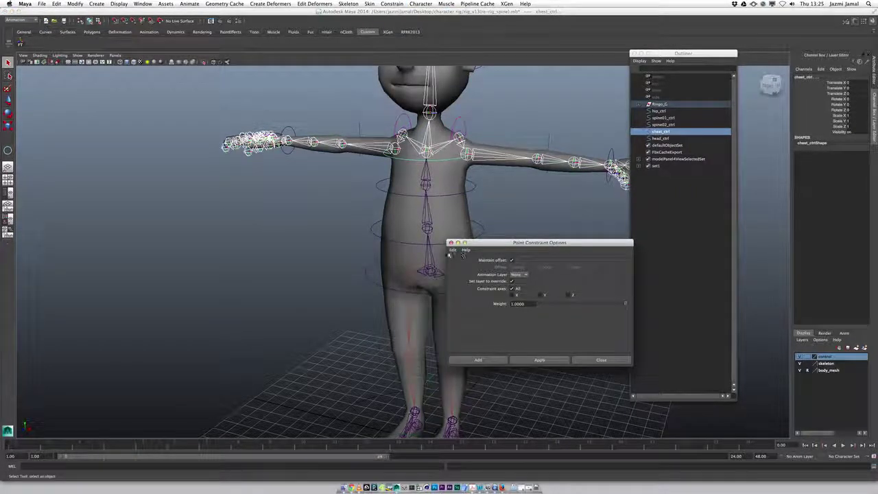
click(453, 250)
click(469, 263)
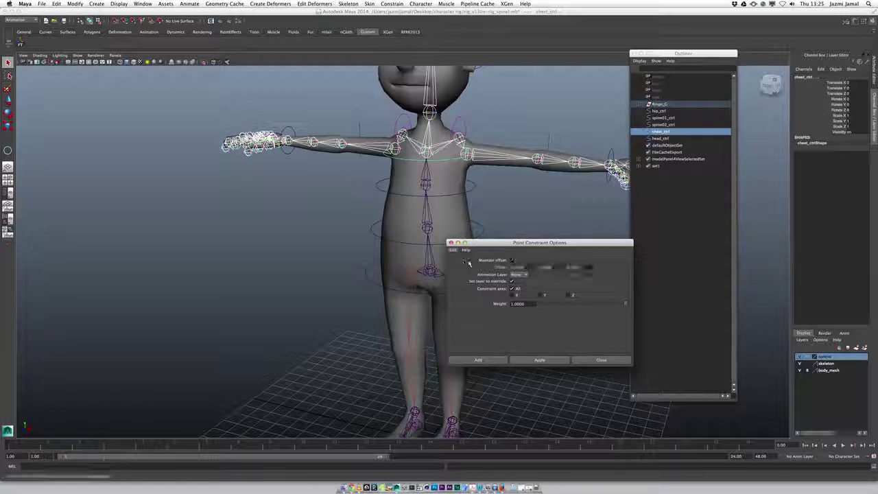
click(512, 261)
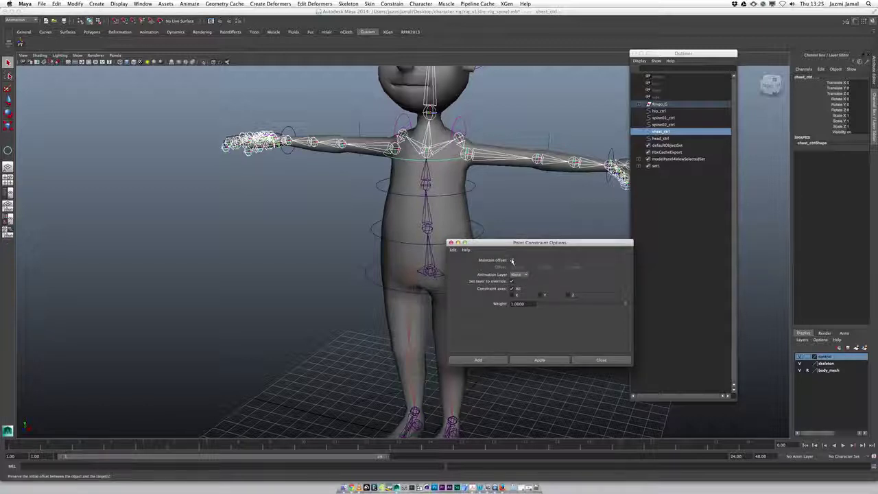
click(482, 359)
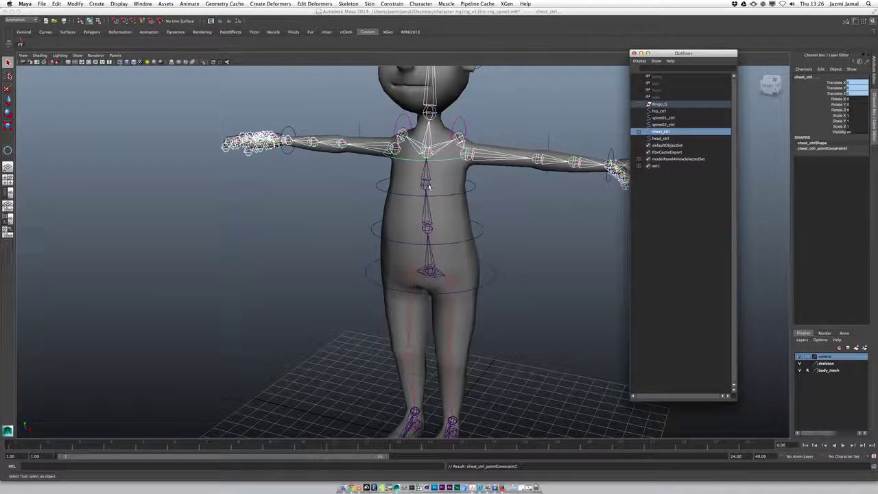
Point-constrain spine02_ctrl and spine01_ctrl to their matching spine joints with the same constraint options
click(472, 191)
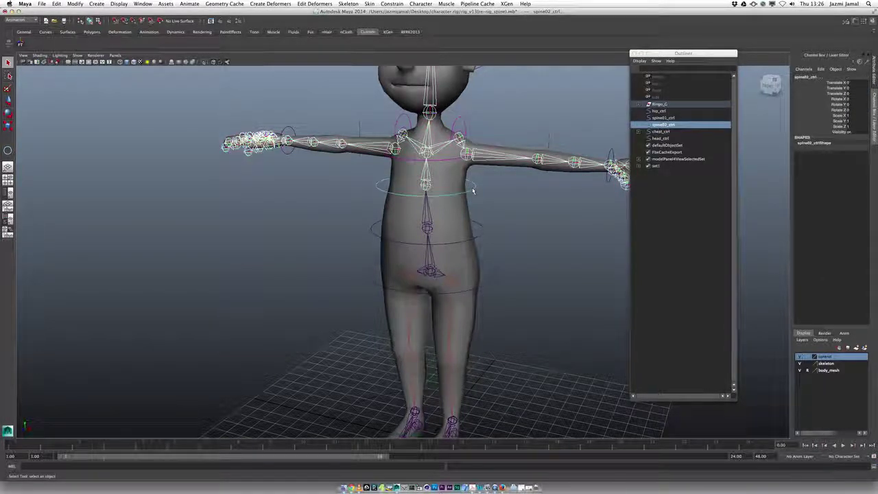
key(g)
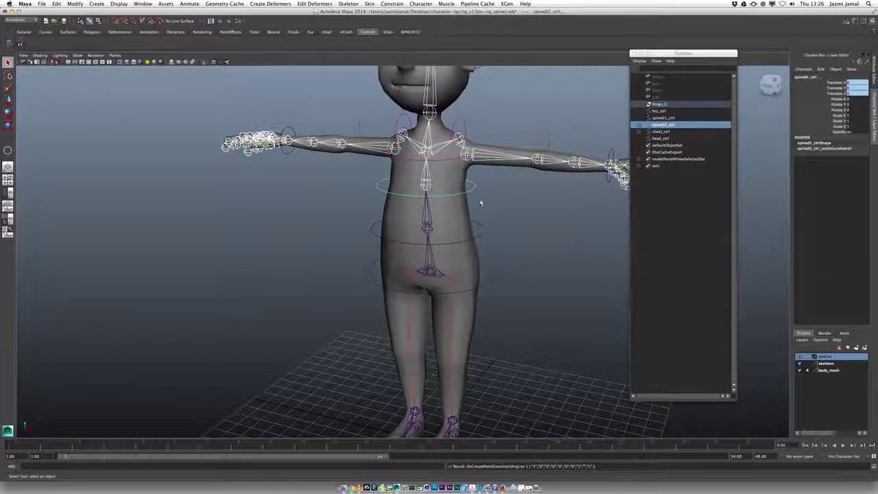
click(431, 228)
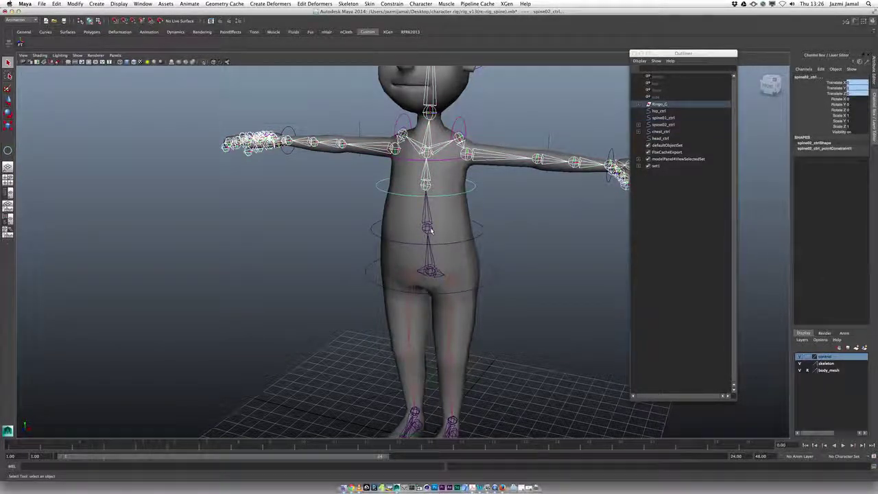
click(483, 234)
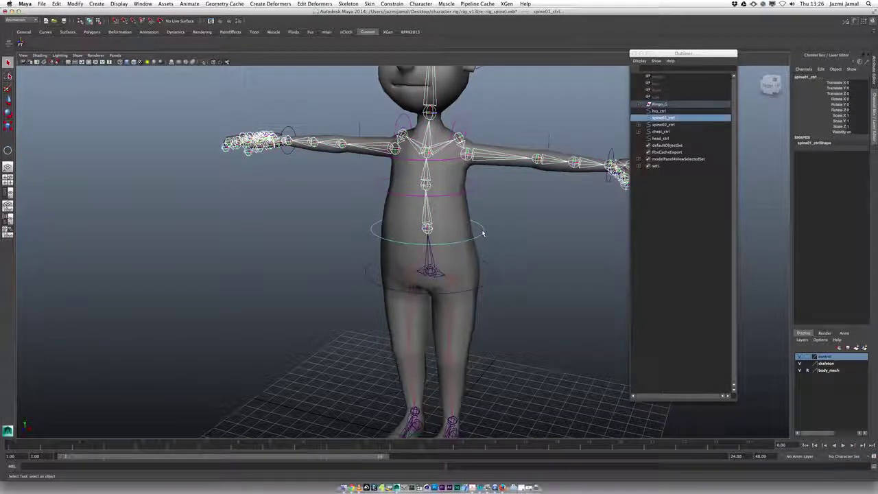
key(g)
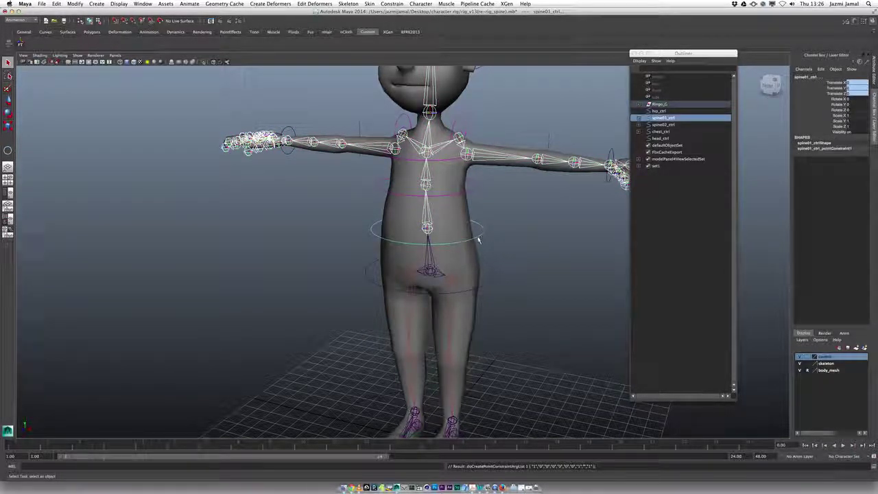
Test-move hip_ctrl slightly down and sideways to check that the spine controls follow, and undo the move
click(491, 281)
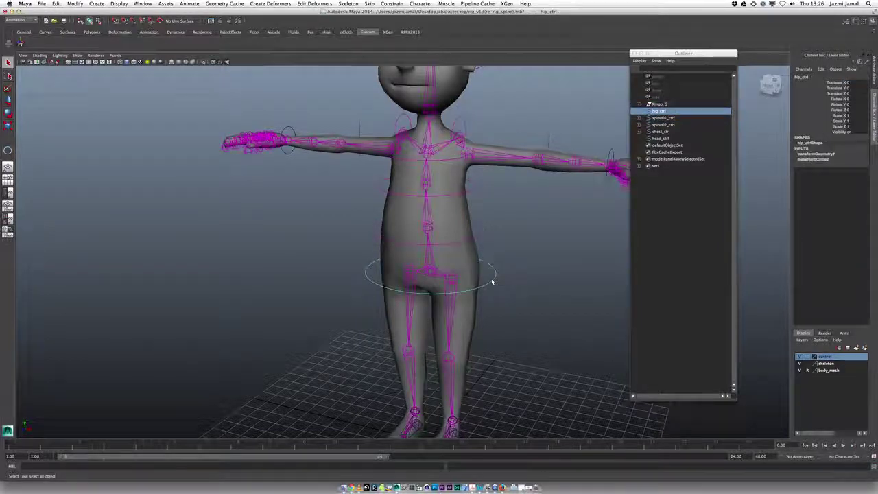
key(w)
alt+drag(496, 295, 498, 293)
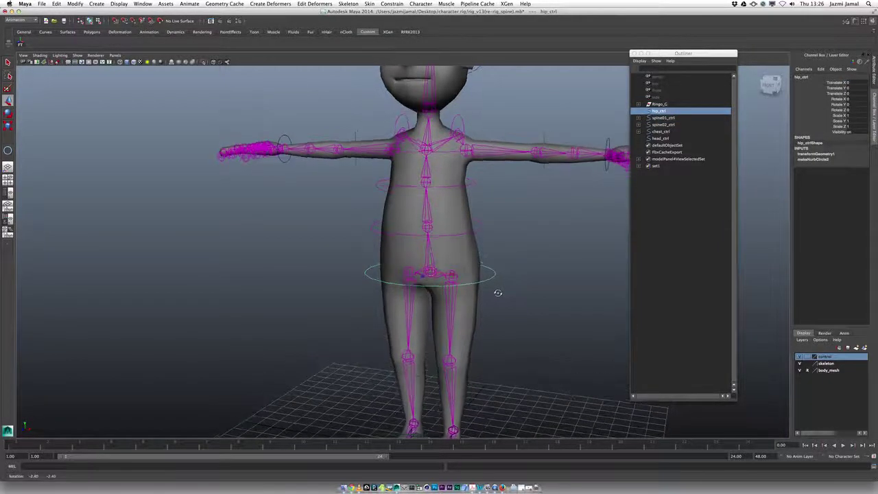
alt+right_drag(498, 293, 469, 274)
alt+drag(468, 274, 430, 282)
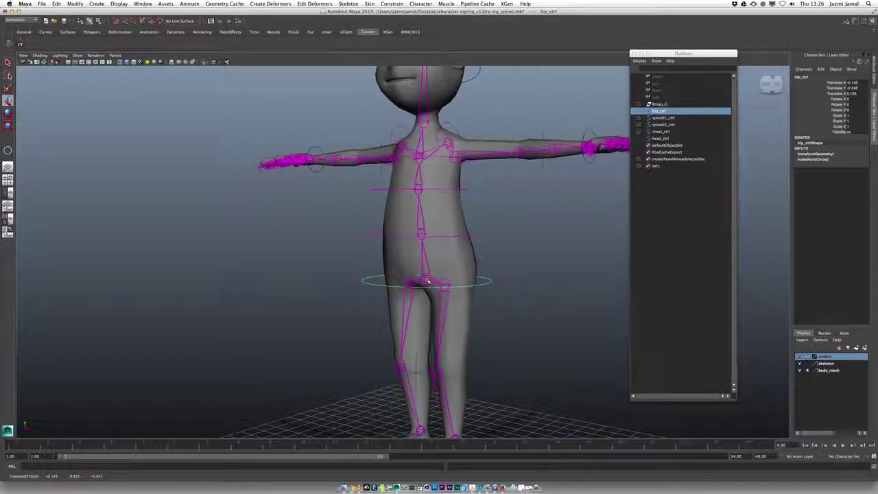
key(super+z)
Test-rotate spine01_ctrl about -16 degrees in X from a three-quarter view, and undo the rotation
click(472, 234)
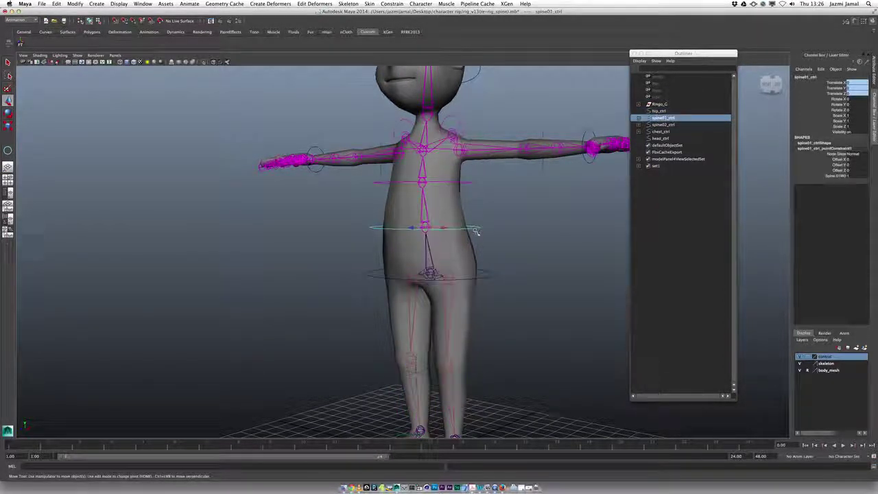
alt+drag(476, 241, 469, 252)
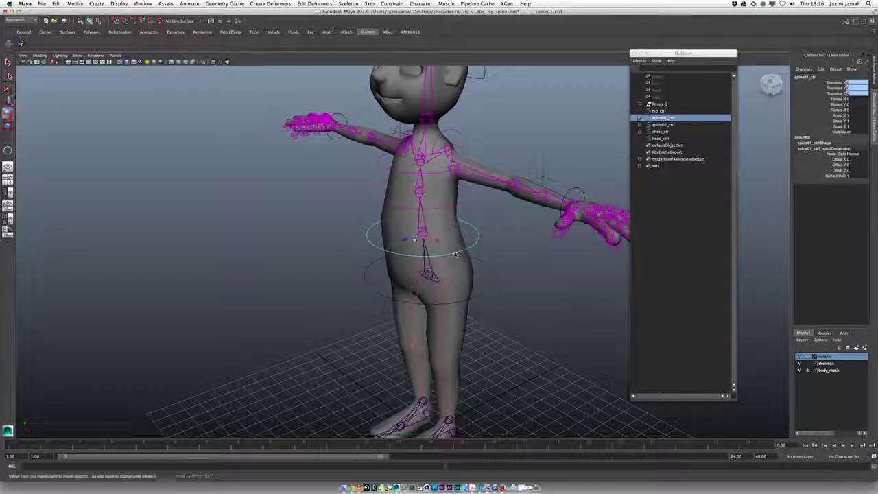
key(e)
mouse_move(411, 232)
mouse_down()
mouse_move(399, 229)
mouse_move(408, 235)
mouse_move(409, 220)
mouse_move(417, 221)
mouse_up()
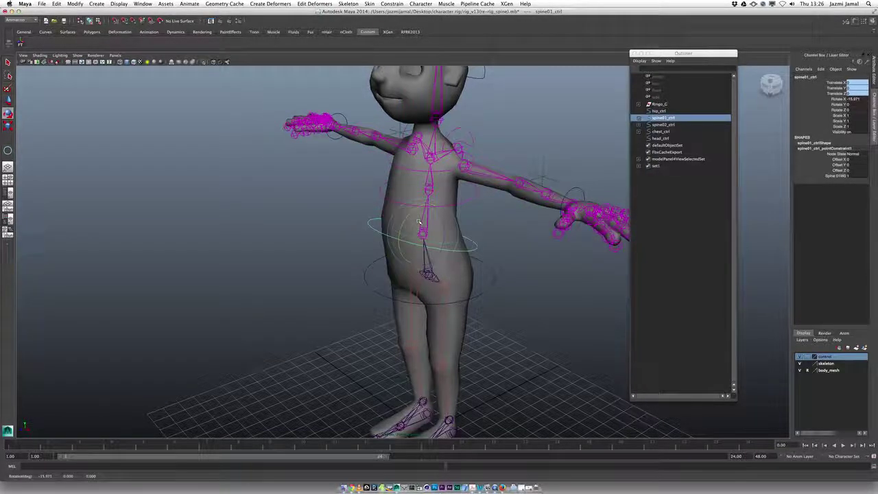
key(super+z)
Test-rotate spine02_ctrl about -7.6 degrees in X, and undo the rotation
key(q)
click(396, 186)
key(e)
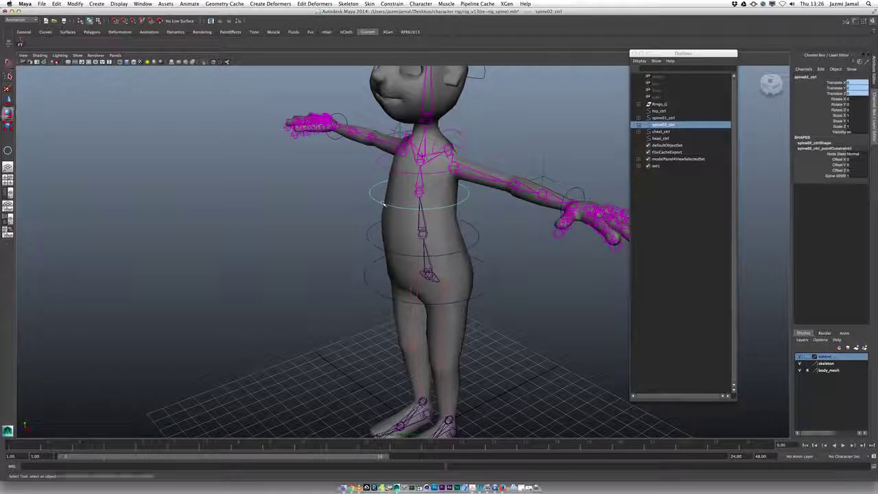
drag(397, 186, 403, 189)
key(ctrl+z)
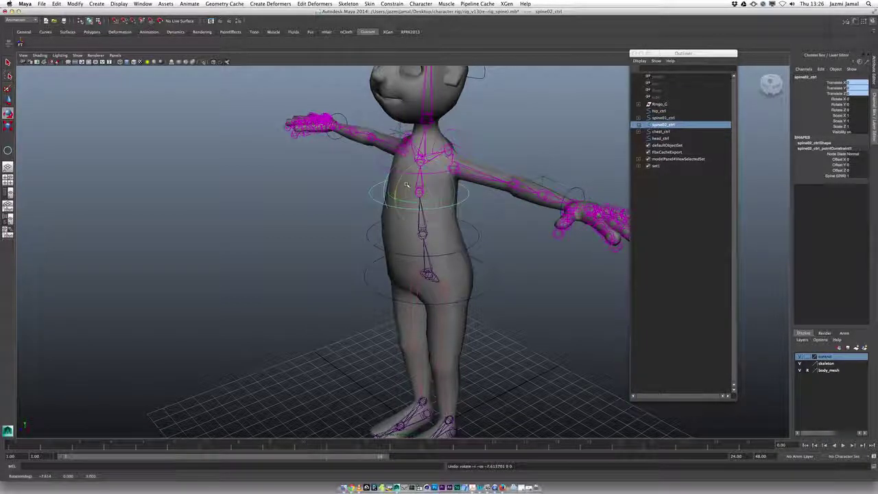
Test-rotate spine01_ctrl about 28 degrees in X to check how the upper controls respond, and undo it
alt+drag(485, 254, 512, 241)
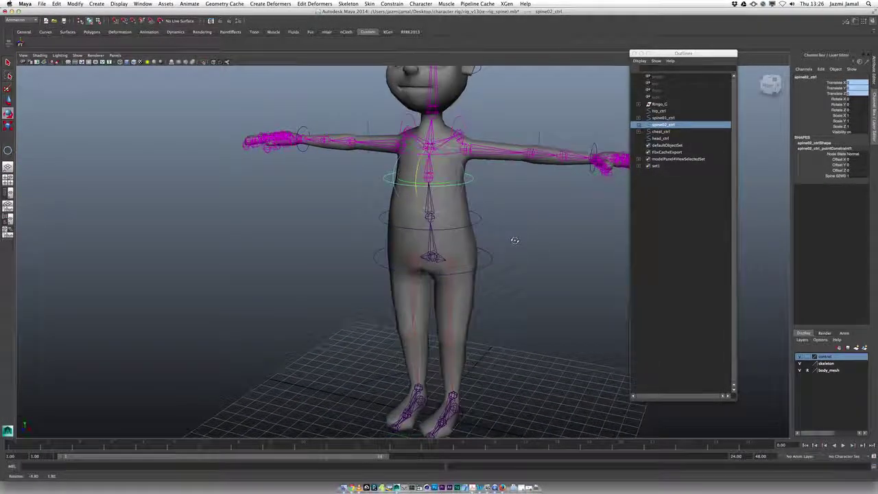
click(481, 222)
alt+drag(477, 221, 381, 204)
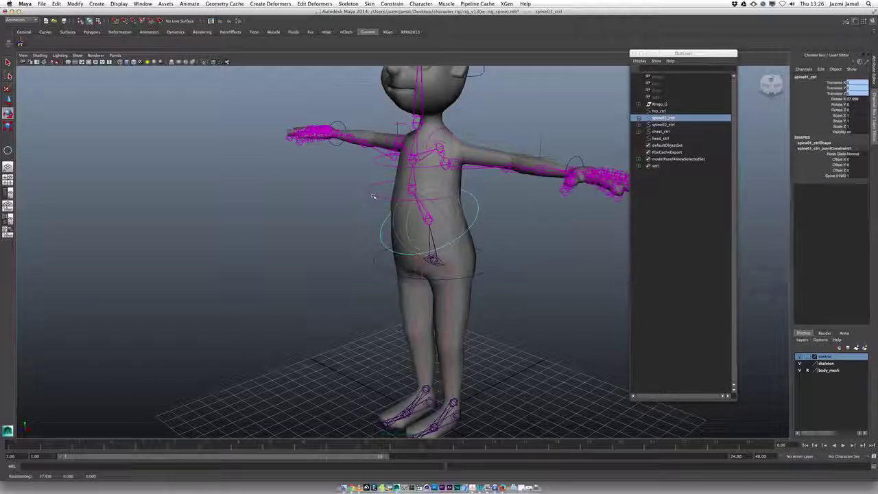
key(ctrl+z)
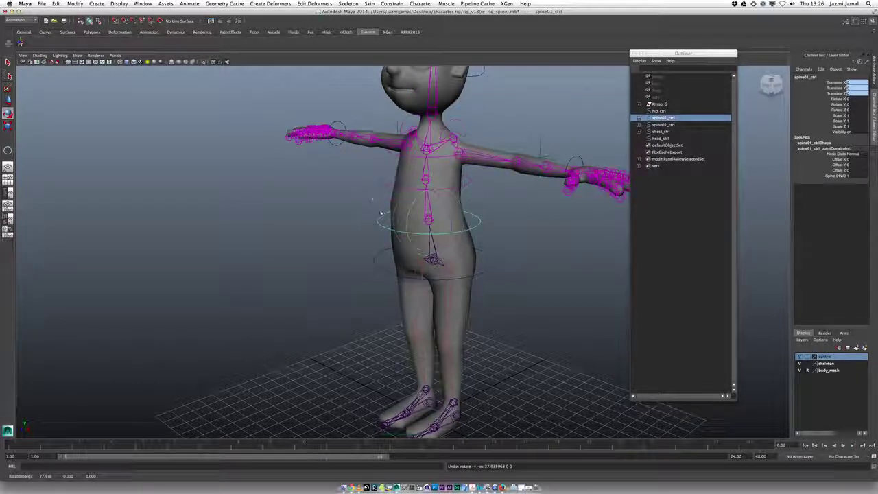
Test-rotate spine01_ctrl, spine02_ctrl and chest_ctrl together about 32 degrees in X, inspect the bend, and undo the rotation
key(q)
shift+click(392, 187)
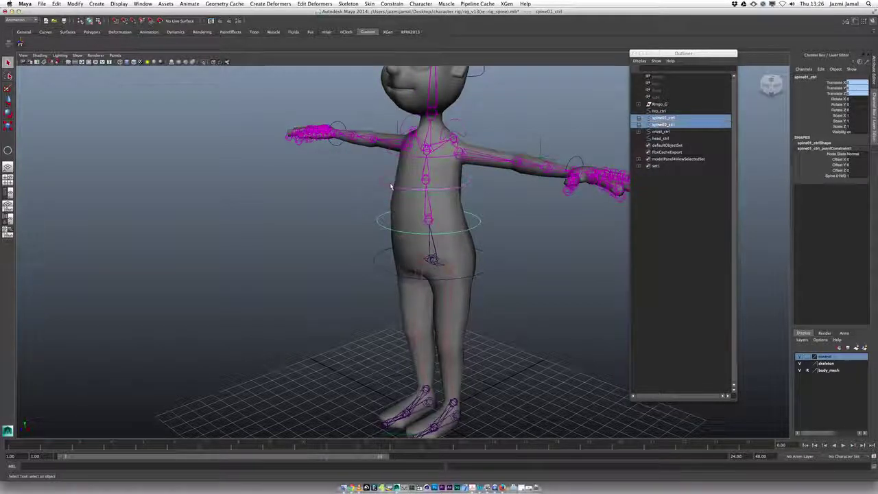
shift+click(397, 157)
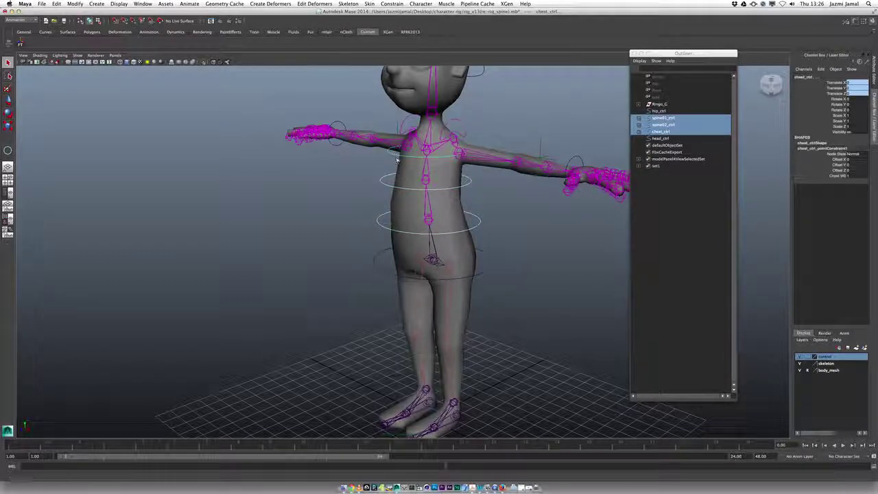
key(e)
drag(405, 162, 403, 177)
alt+drag(453, 234, 442, 235)
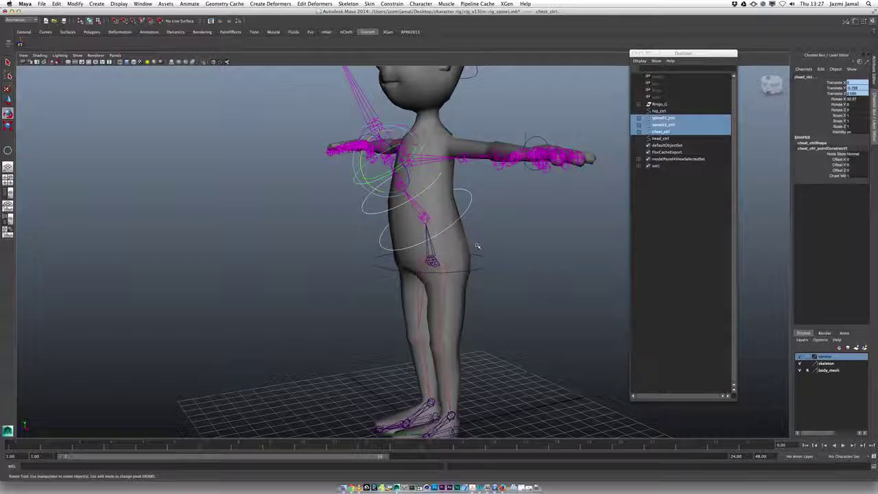
key(ctrl+z)
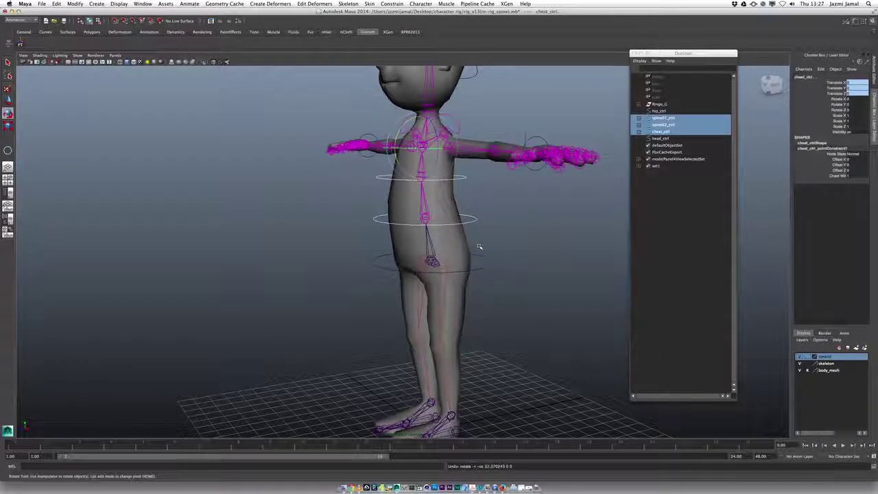
Group chest_ctrl on its own and name the group chest_ctrl_G
alt+drag(479, 248, 500, 210)
alt+right_drag(500, 210, 516, 230)
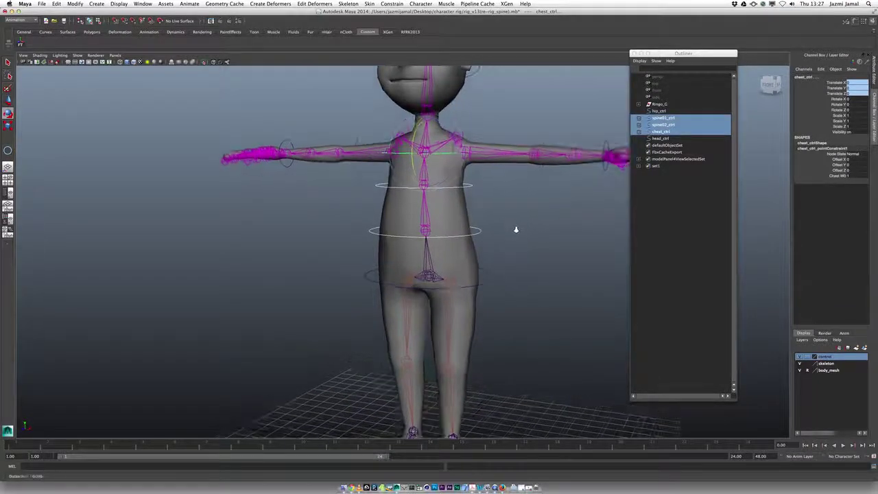
click(514, 216)
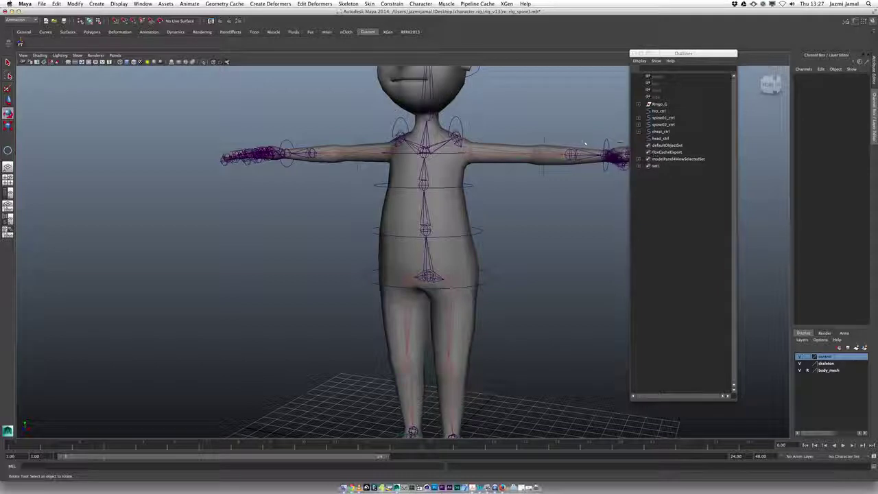
click(445, 154)
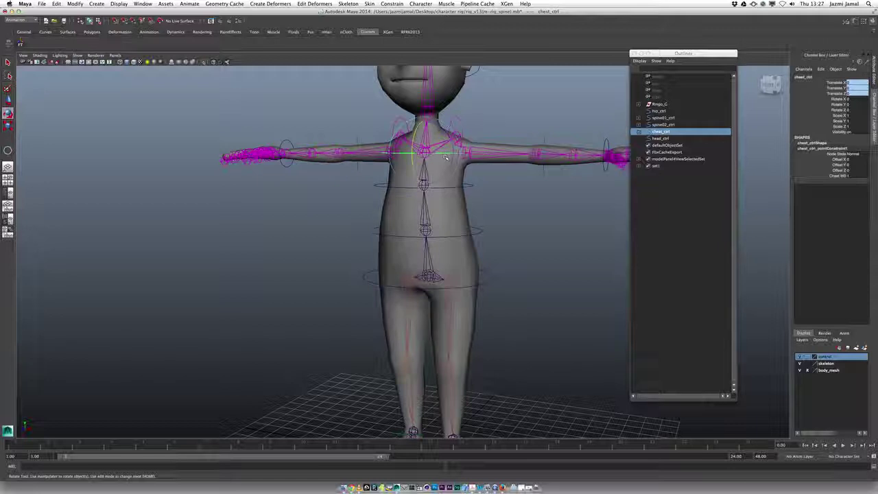
key(ctrl+g)
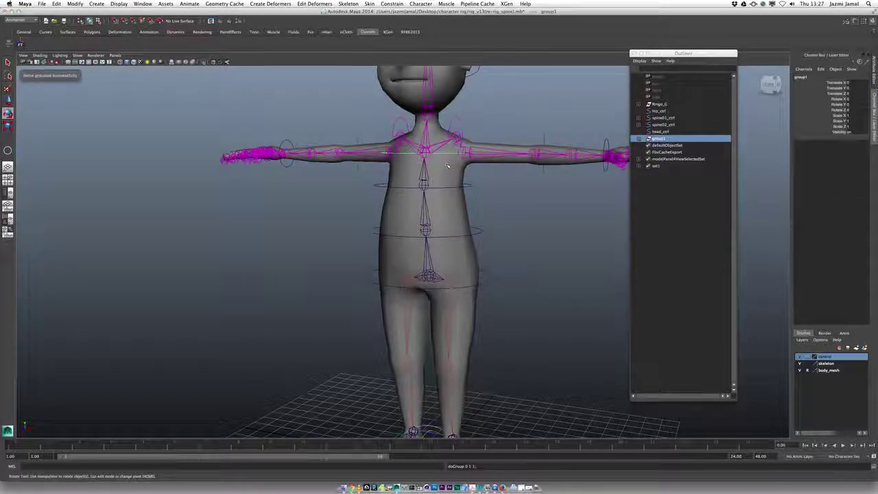
double_click(660, 139)
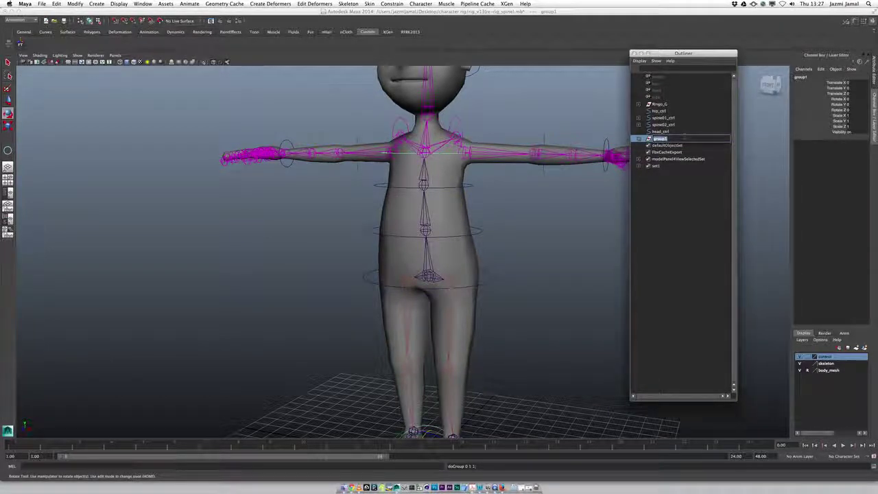
text(cheest_ctrl_G)
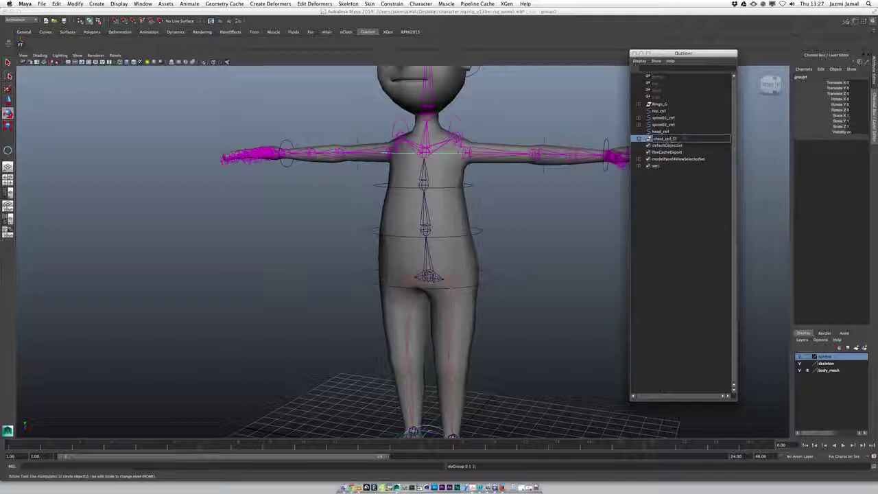
key(Return)
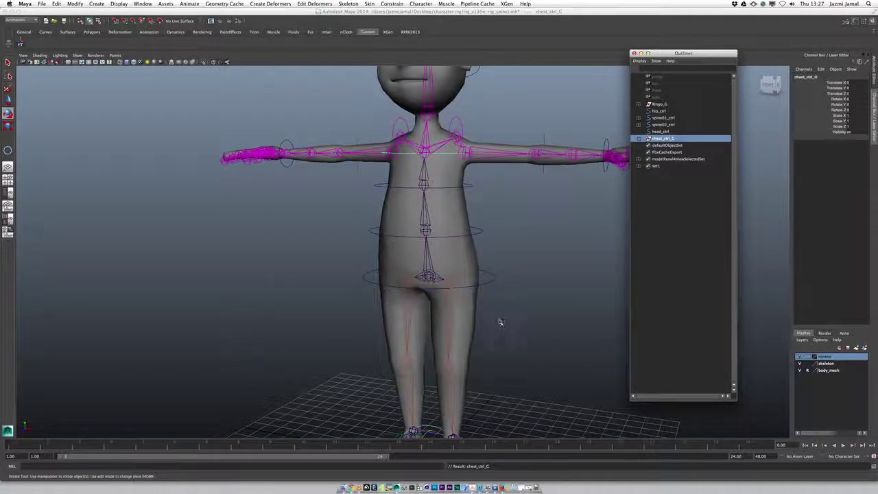
Snap the pivot of chest_ctrl_G from the floor to the chest joint and check its placement
scroll(501, 321, down, 4)
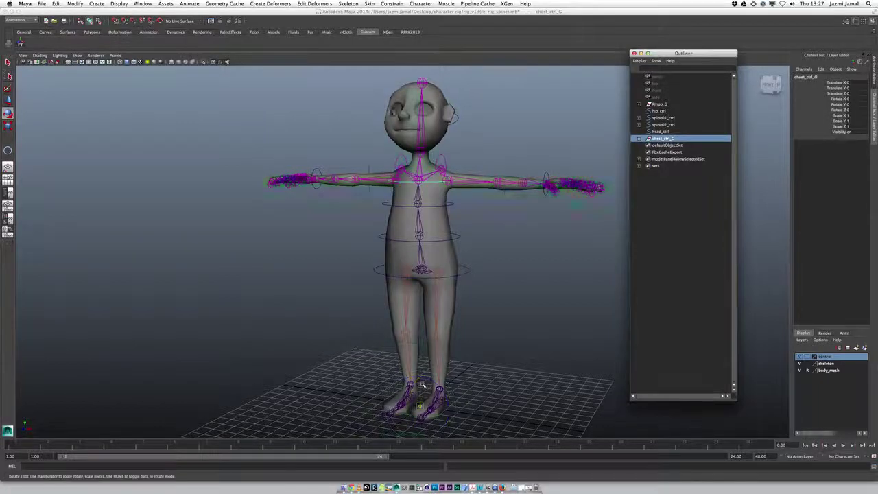
key(Home)
key(v)
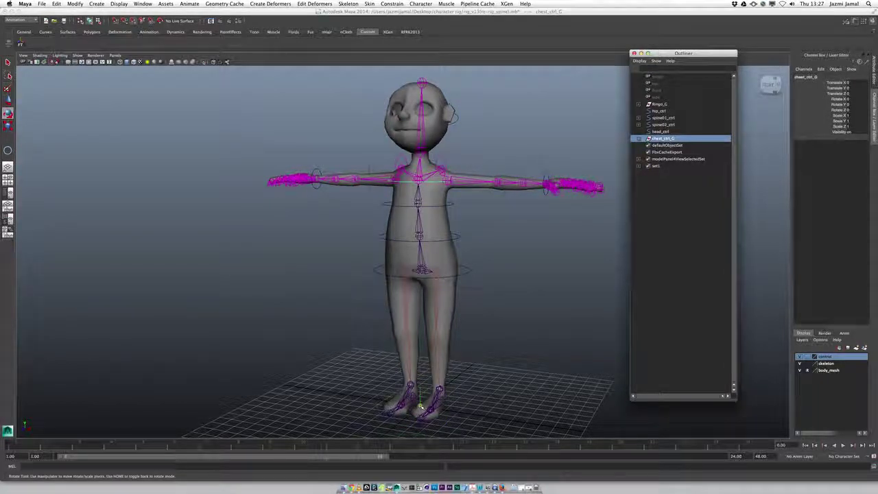
middle_drag(427, 276, 419, 182)
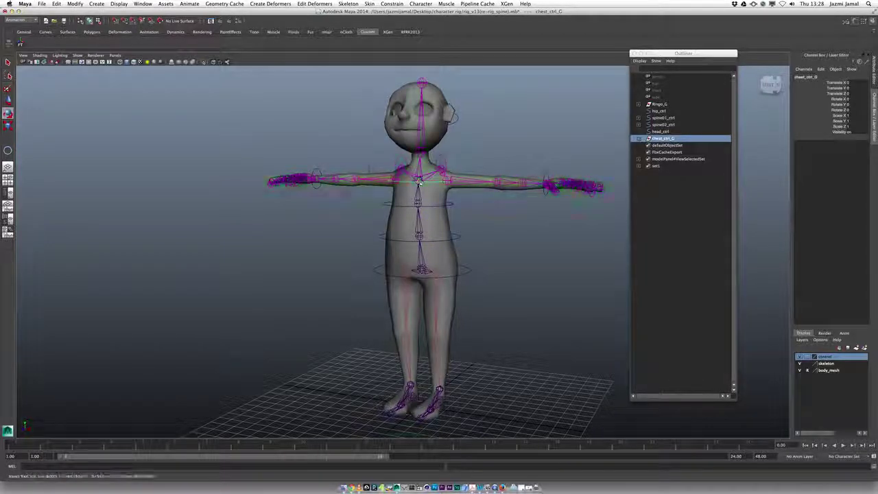
key(Home)
alt+drag(466, 247, 451, 264)
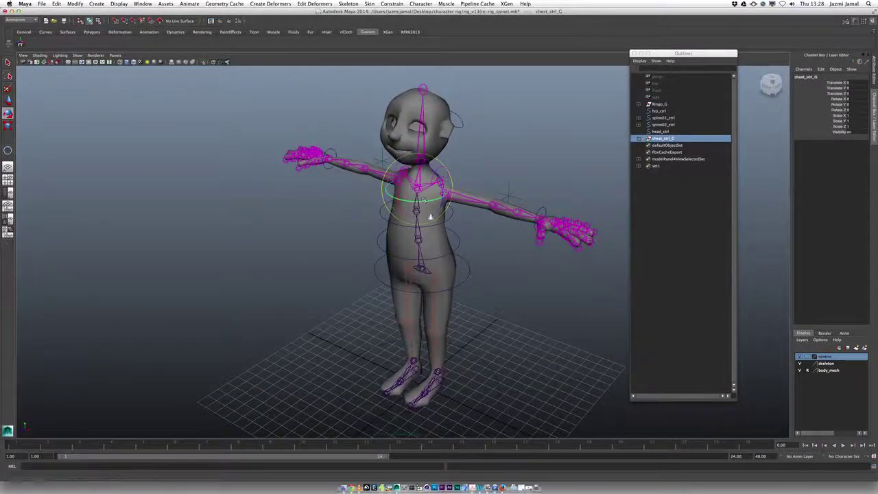
alt+right_drag(432, 217, 490, 263)
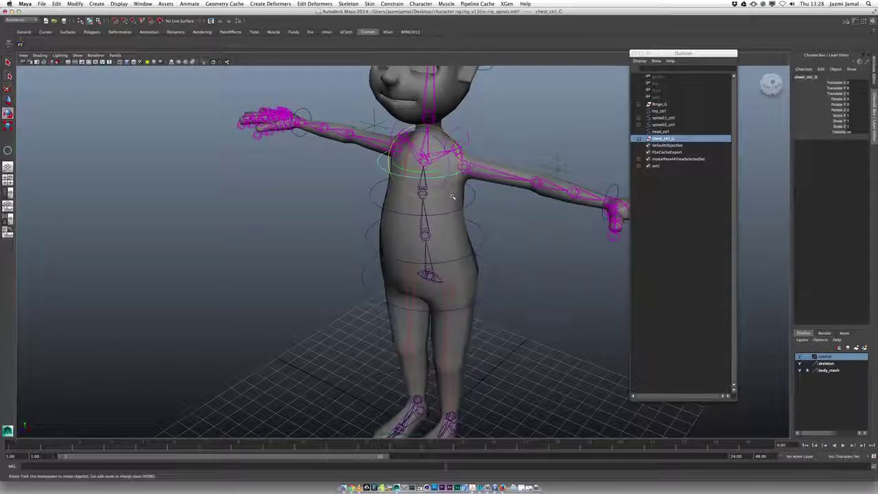
key(w)
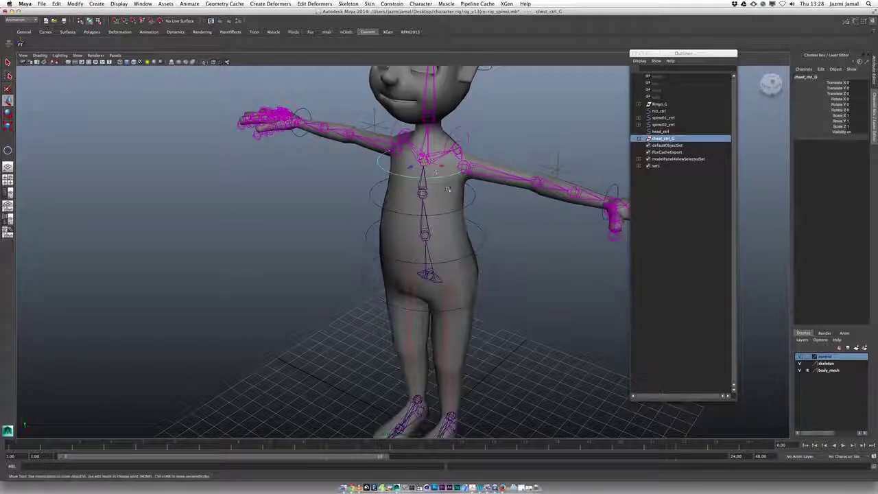
key(q)
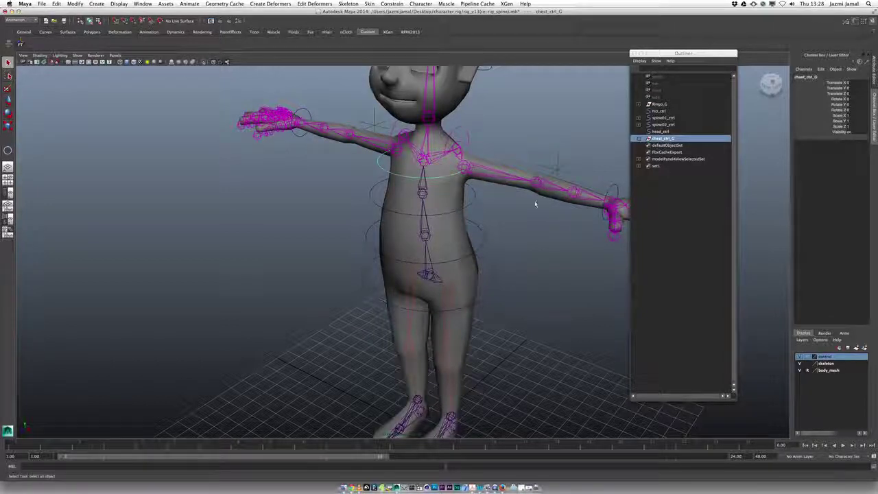
Parent chest_ctrl_G under spine02_ctrl
click(657, 141)
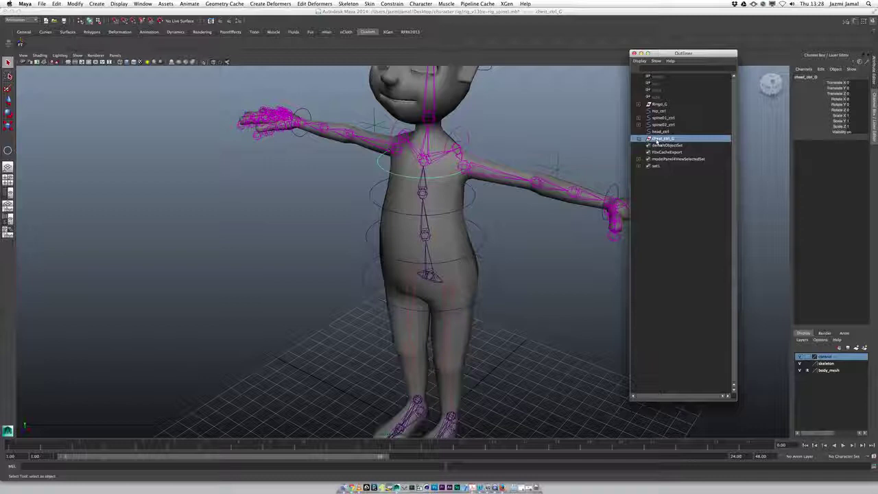
click(660, 118)
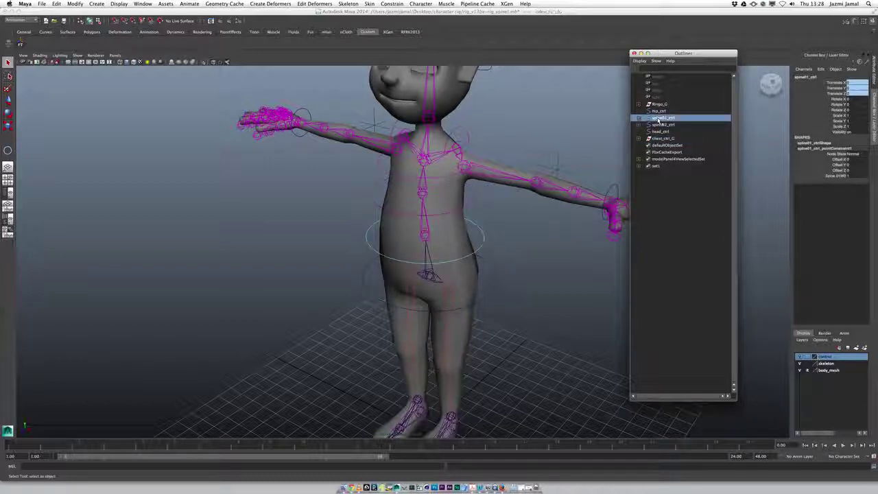
click(663, 126)
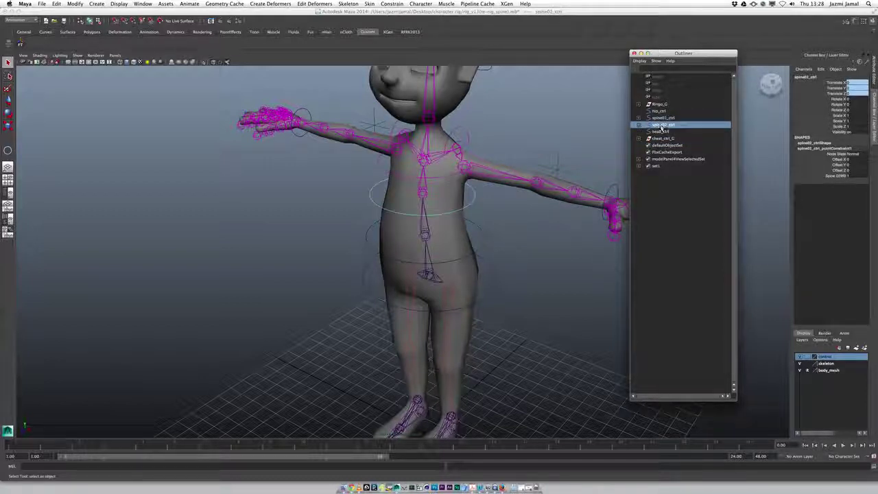
click(659, 139)
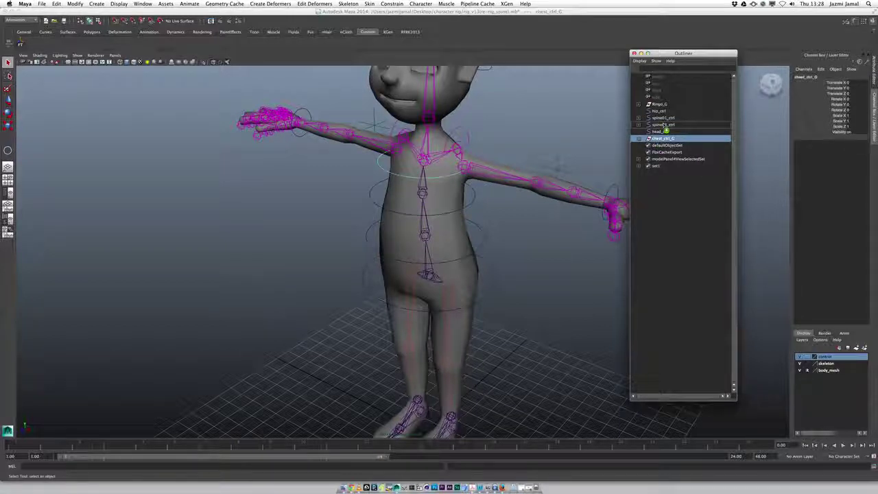
middle_drag(664, 127, 662, 125)
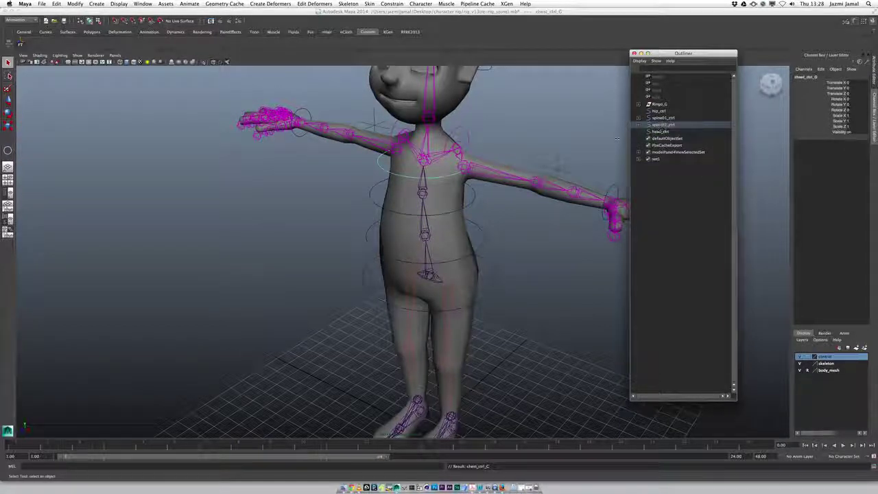
Test-rotate spine02_ctrl to check whether the chest control follows its movement
click(479, 206)
alt+drag(480, 206, 494, 208)
key(e)
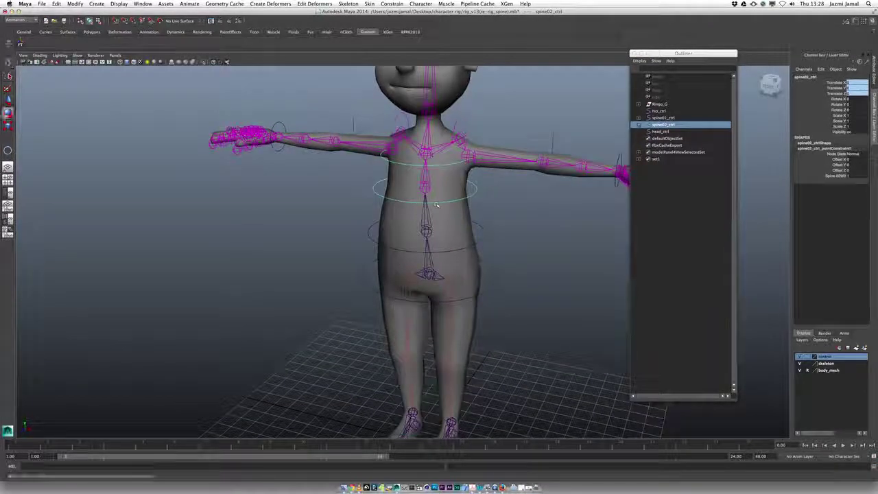
drag(413, 184, 510, 223)
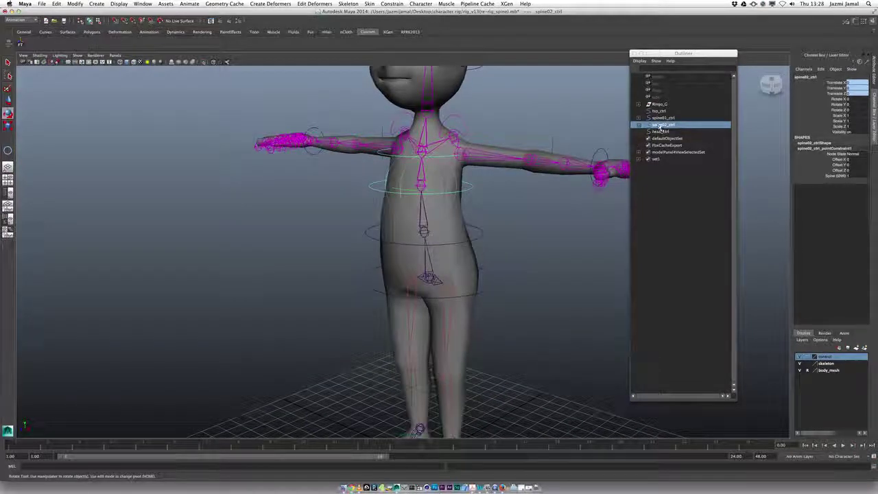
Group spine02_ctrl on its own and name the group spine02_ctrl_G
key(ctrl+g)
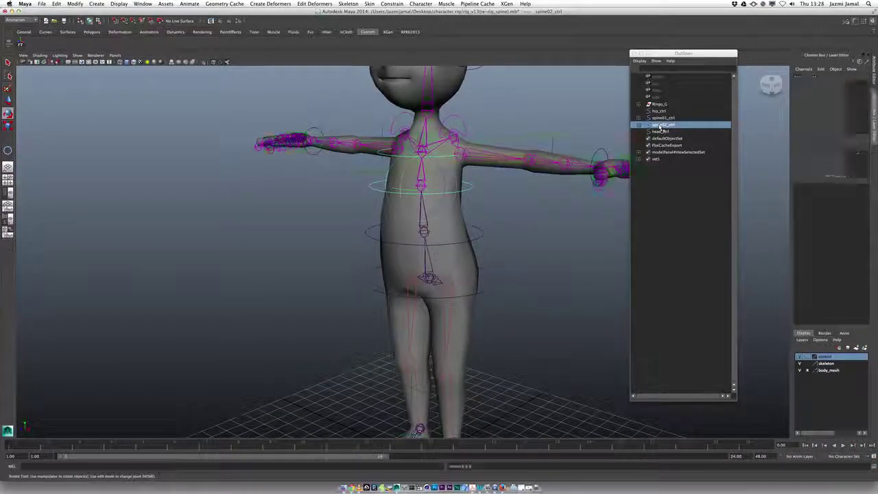
double_click(660, 132)
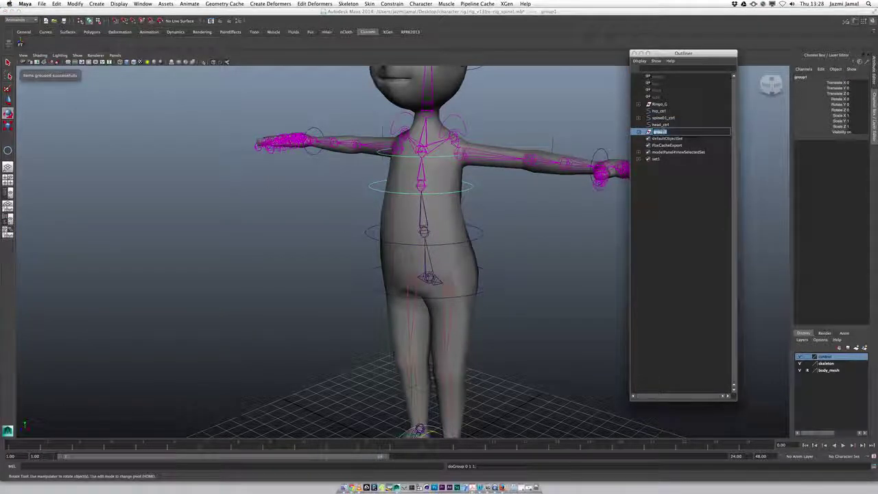
text(spine)
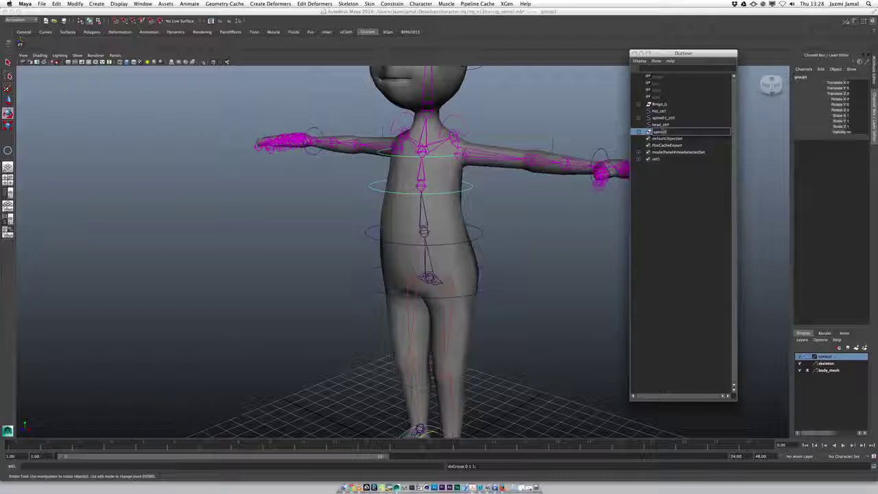
text(02_ctrl_G)
key(Return)
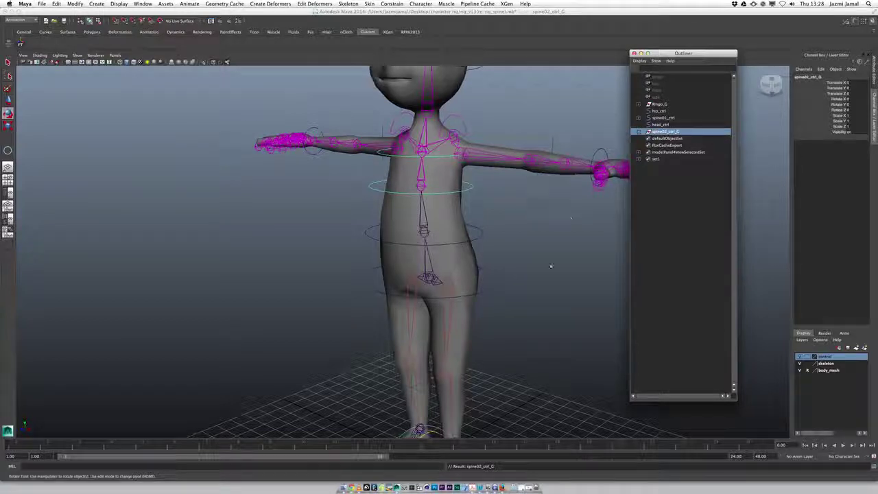
Snap the pivot of spine02_ctrl_G from the floor to the spine02 joint and parent the group under spine01_ctrl
key(w)
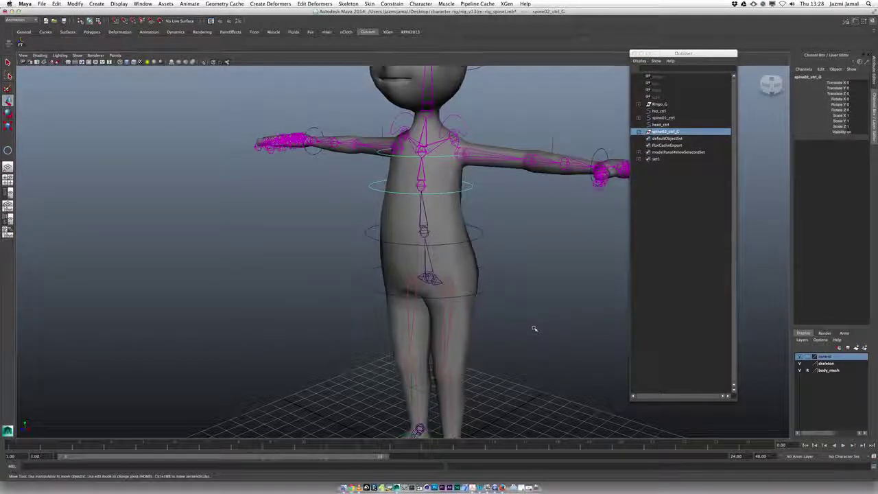
alt+drag(529, 335, 527, 289)
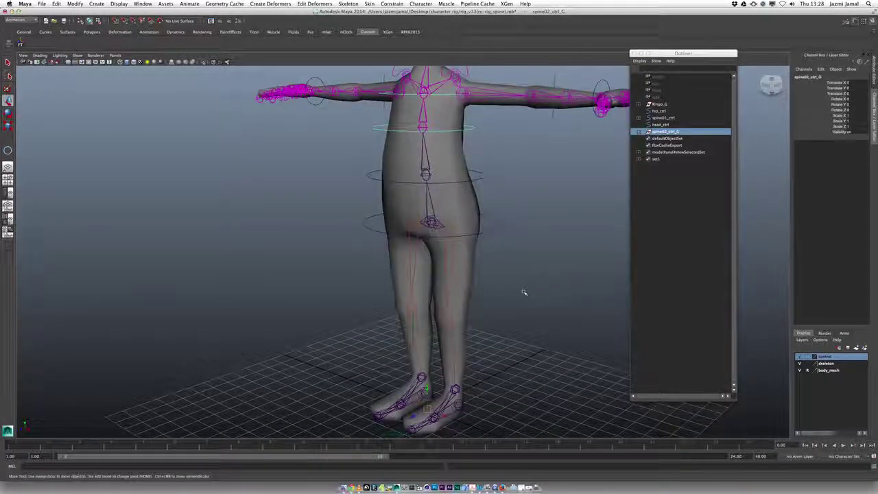
key(Home)
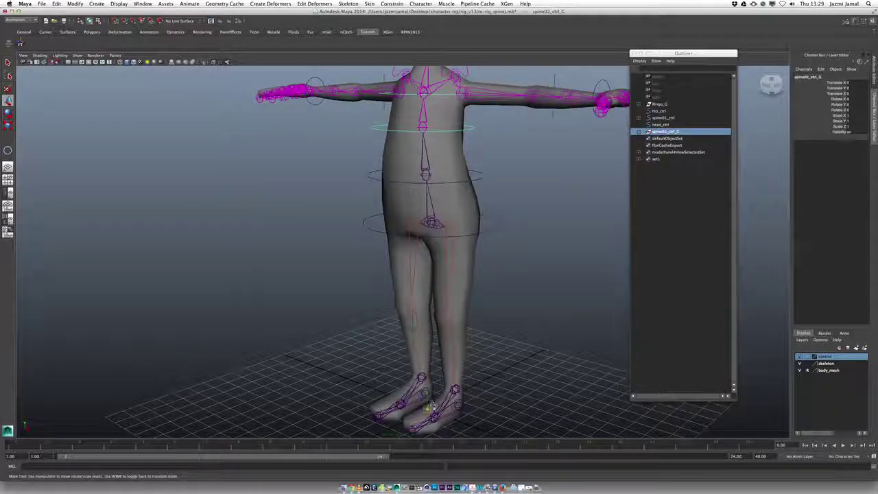
drag(427, 409, 429, 134)
drag(428, 135, 424, 129)
alt+drag(480, 187, 439, 167)
alt+right_drag(439, 166, 476, 179)
alt+drag(477, 179, 501, 162)
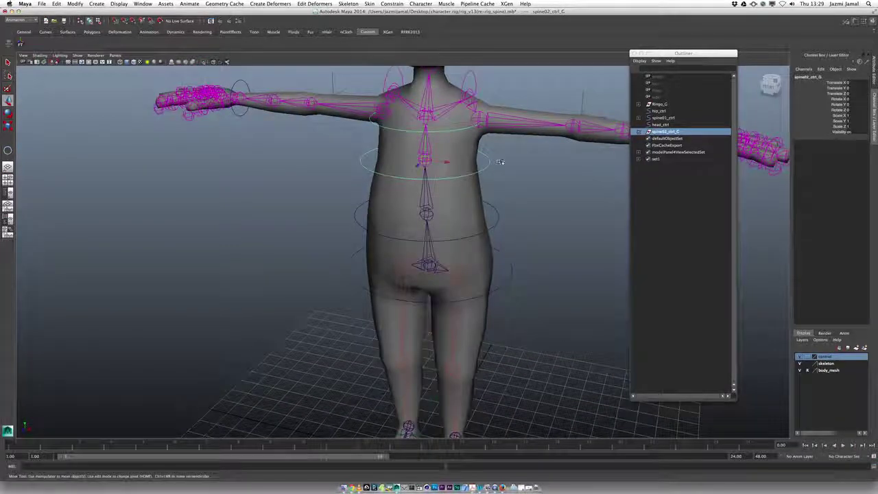
click(670, 131)
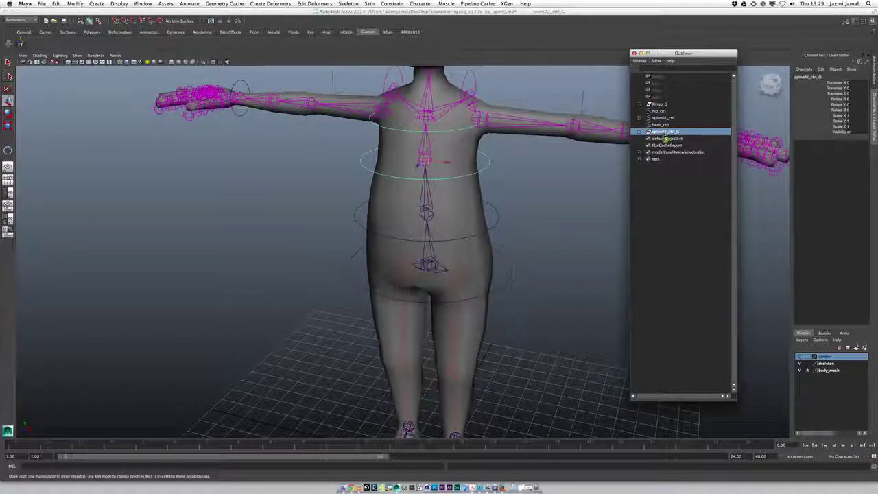
middle_drag(671, 133, 670, 120)
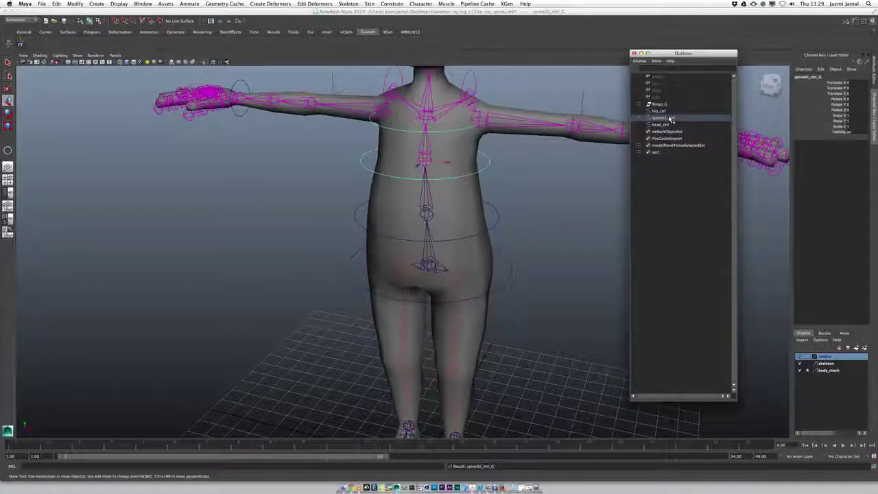
Test-rotate spine01_ctrl about 34 degrees in X to check the controls above it, and undo the rotation
click(498, 212)
mouse_move(499, 213)
alt+mouse_down()
mouse_move(514, 217)
mouse_move(504, 216)
alt+mouse_up()
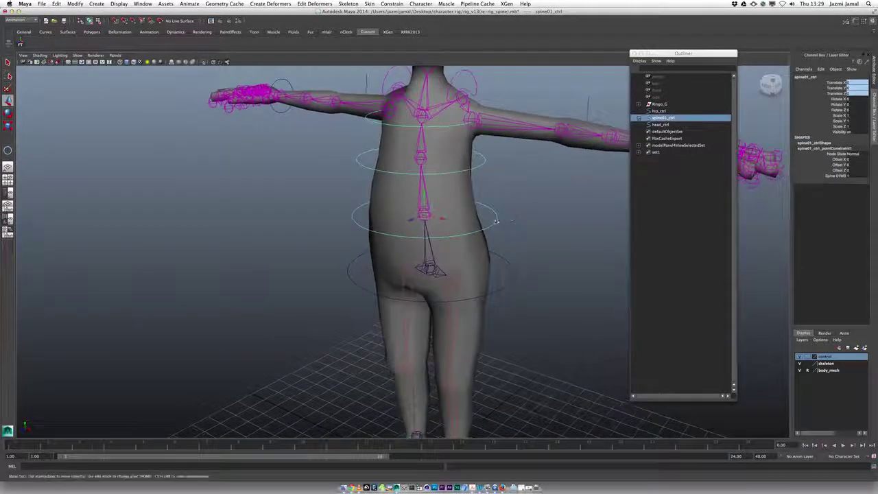
key(e)
drag(410, 208, 407, 224)
key(ctrl+z)
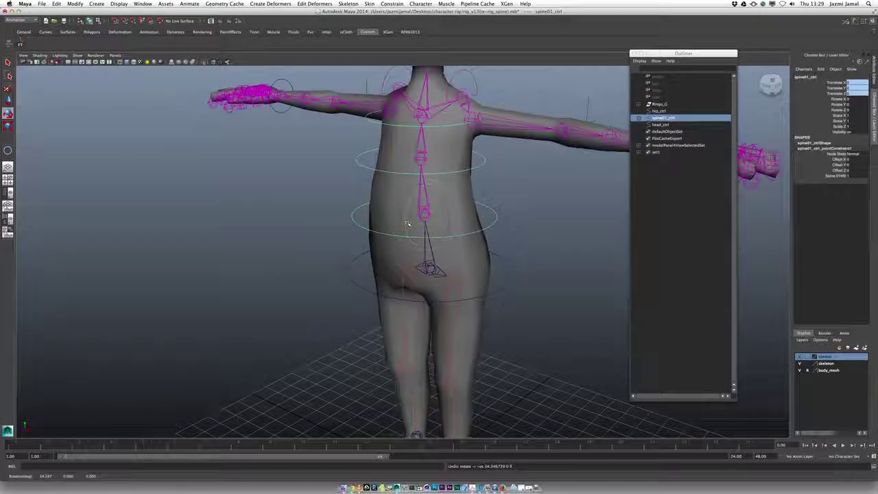
Test-rotate spine01_ctrl, spine02_ctrl and chest_ctrl together about 27 degrees in X, inspect the bend from the side, and undo the rotation
key(q)
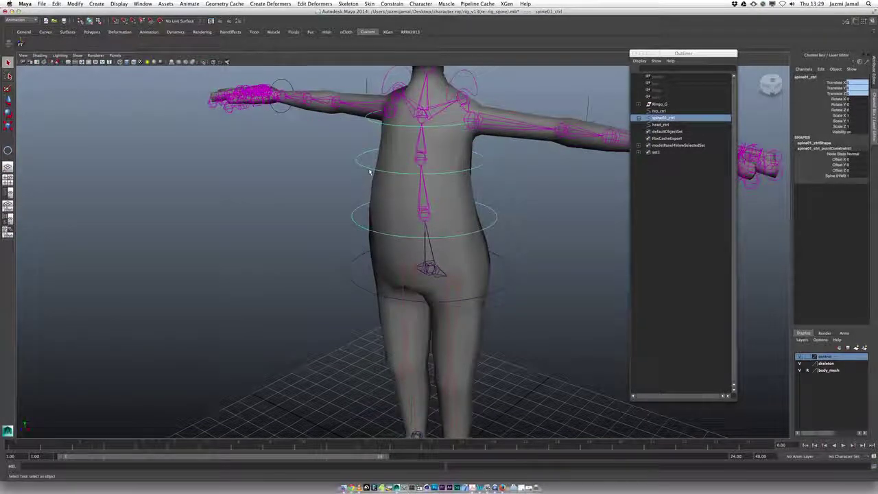
shift+click(370, 169)
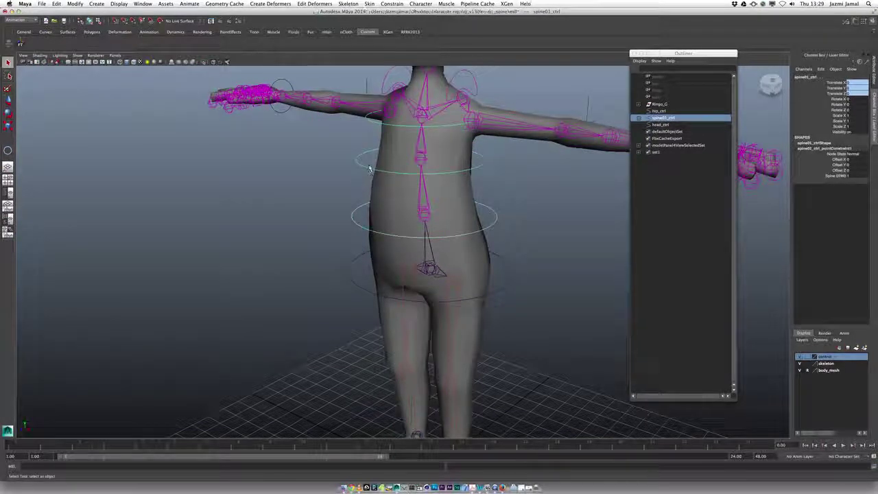
click(379, 126)
key(e)
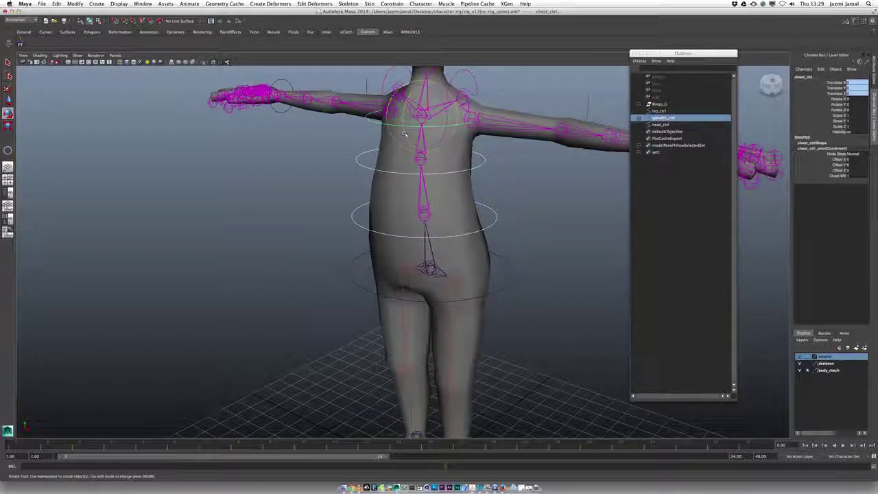
drag(404, 134, 406, 151)
alt+drag(470, 199, 361, 157)
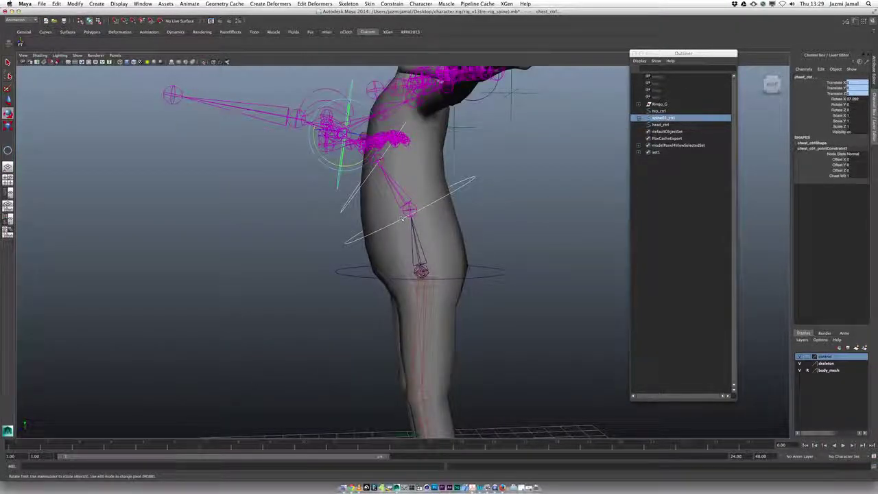
key(z)
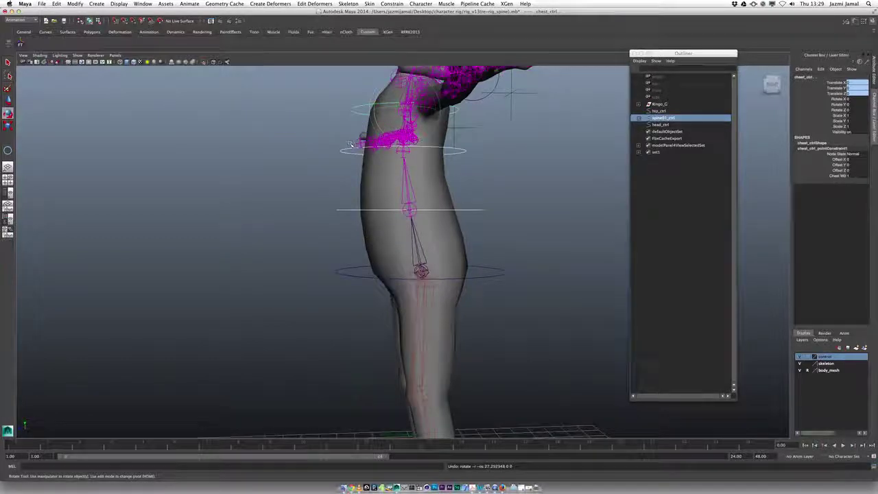
alt+drag(376, 201, 520, 210)
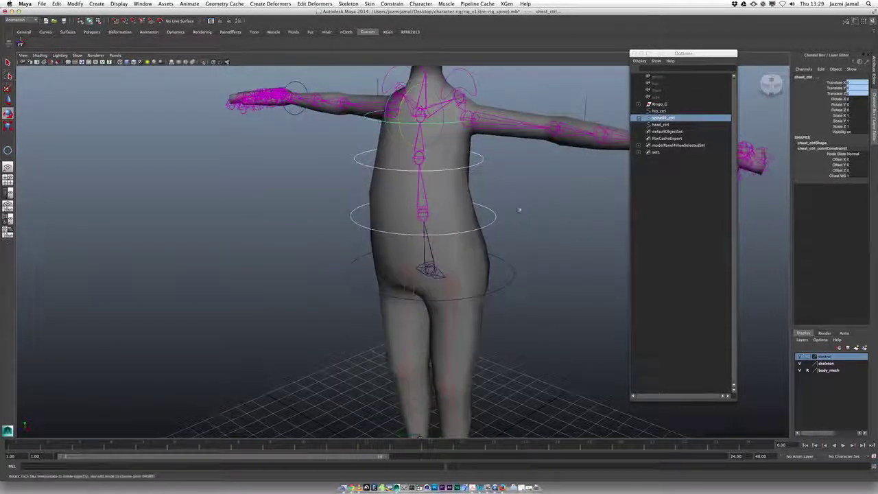
Group spine01_ctrl on its own and name the group spine01_ctrl_G
click(518, 215)
click(495, 221)
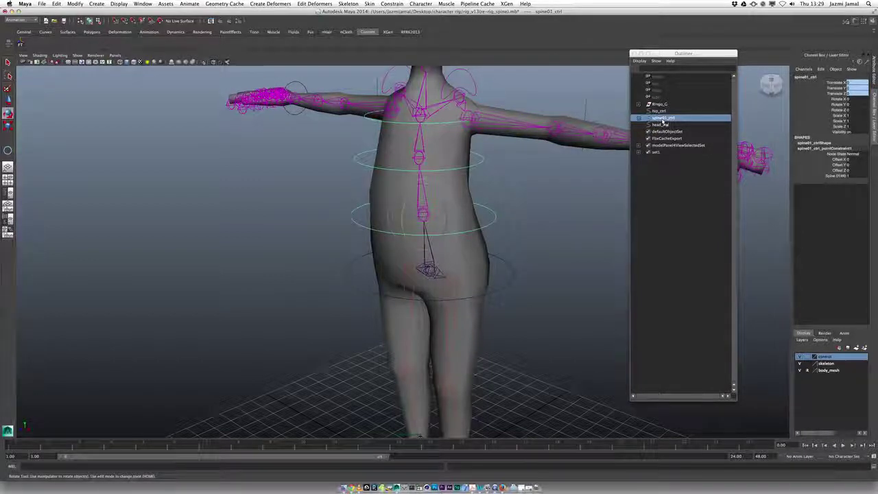
key(ctrl+g)
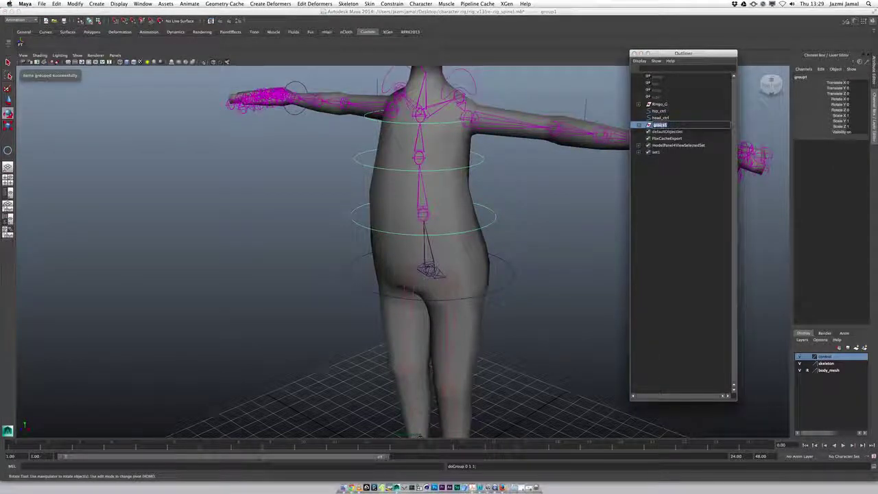
text(spine01_ctrl)
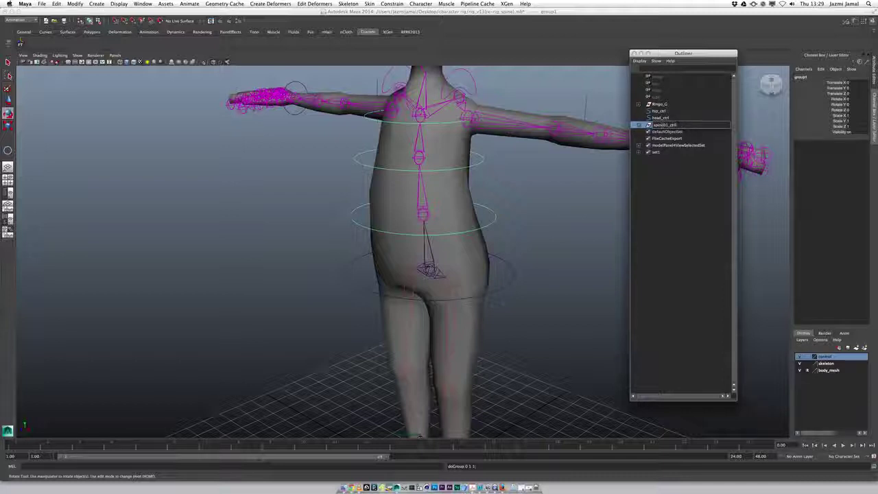
text(_G)
key(Return)
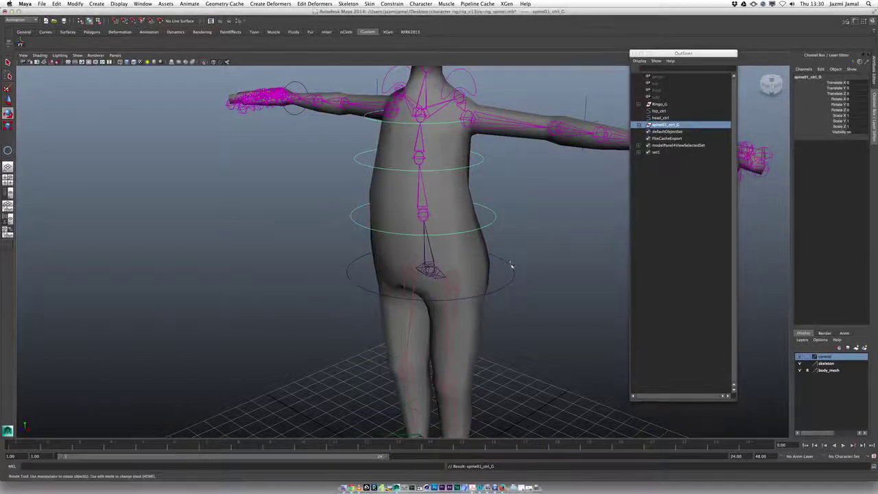
Snap the pivot of spine01_ctrl_G from the floor to the spine01 joint and parent the group under hip_ctrl
alt+middle_drag(512, 265, 503, 192)
key(w)
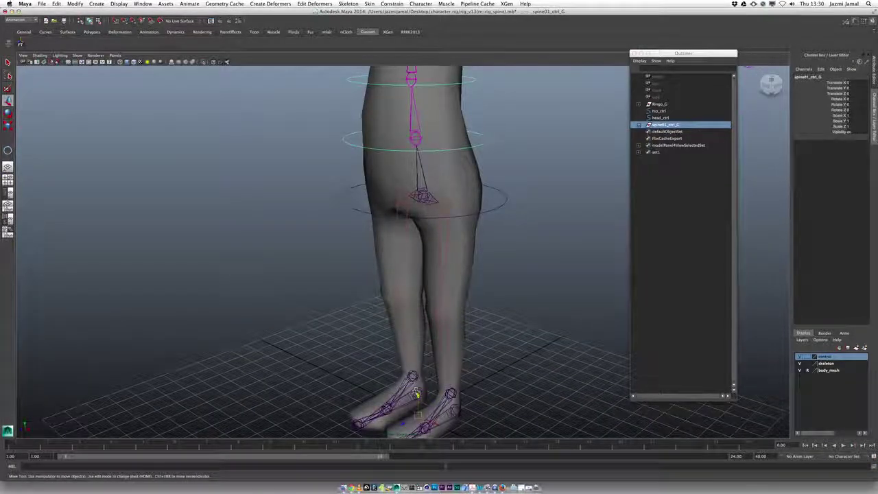
key(Home)
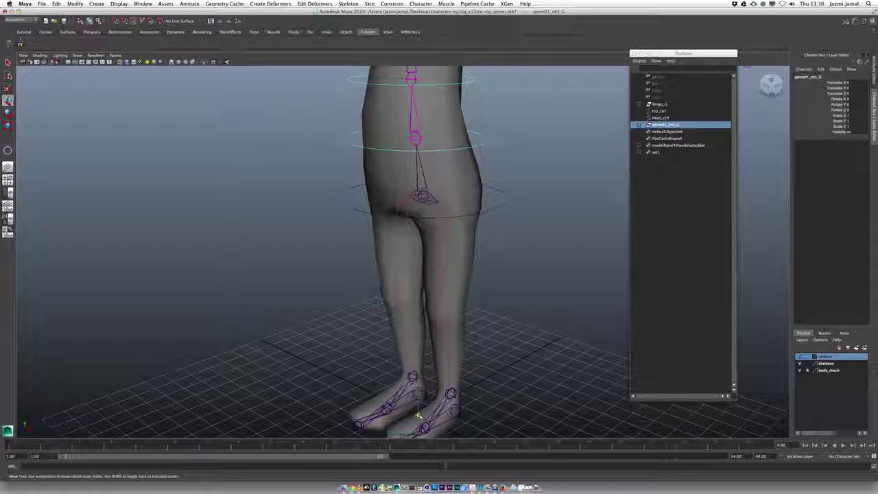
drag(419, 416, 417, 146)
key(Home)
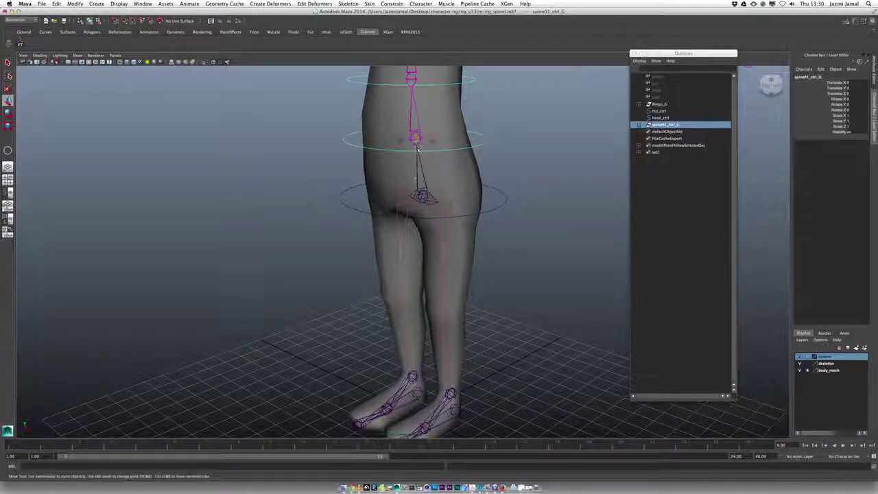
alt+right_drag(427, 176, 408, 203)
key(q)
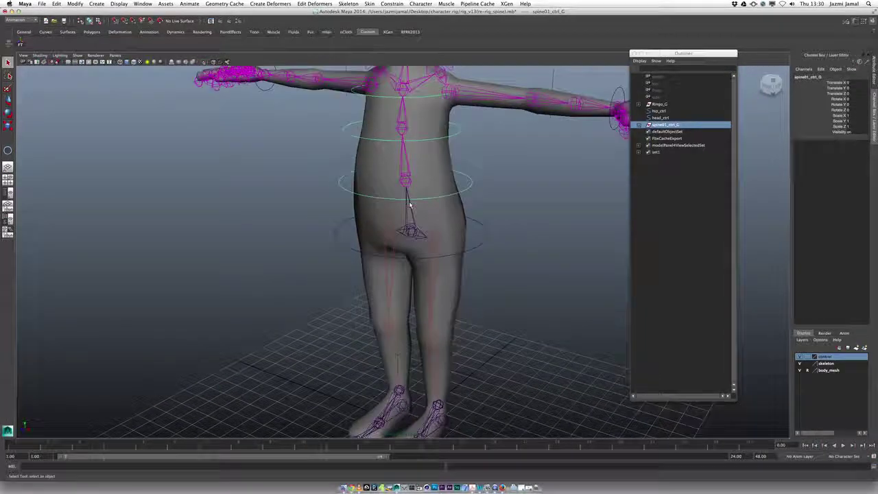
click(678, 127)
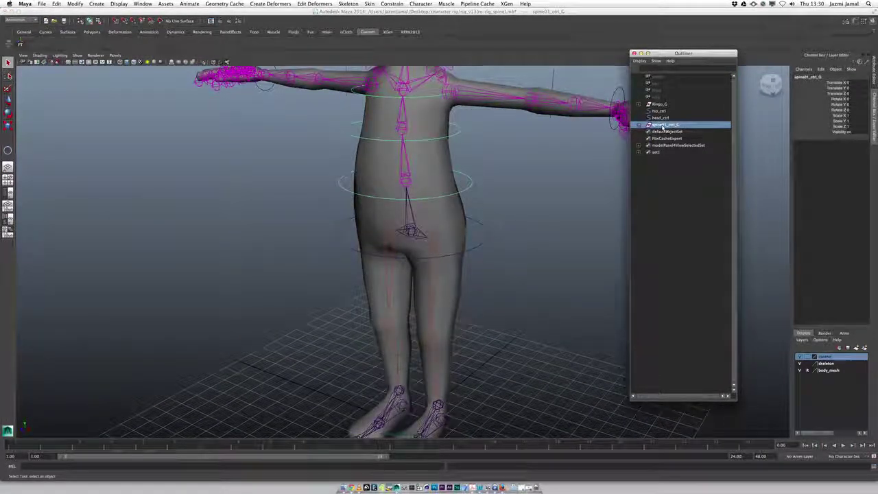
middle_drag(663, 128, 665, 111)
Select hip_ctrl and examine the spine controls and joints that belong to it up to the head
click(485, 234)
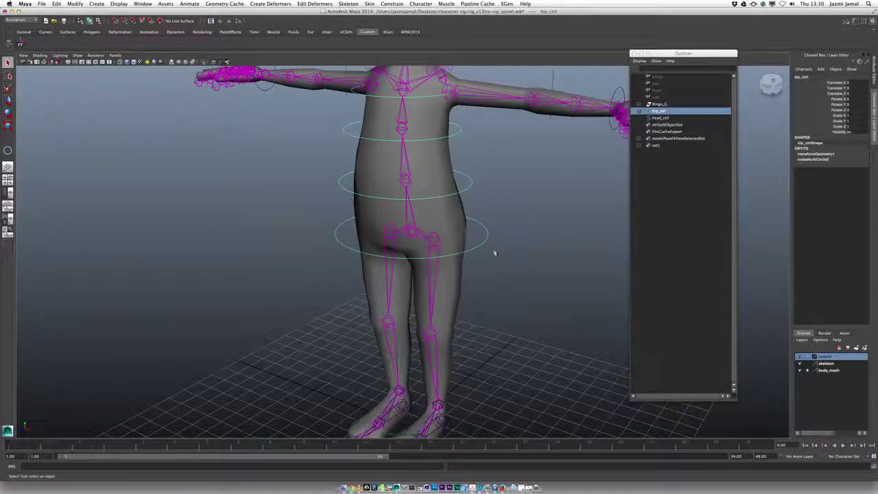
alt+drag(490, 251, 457, 241)
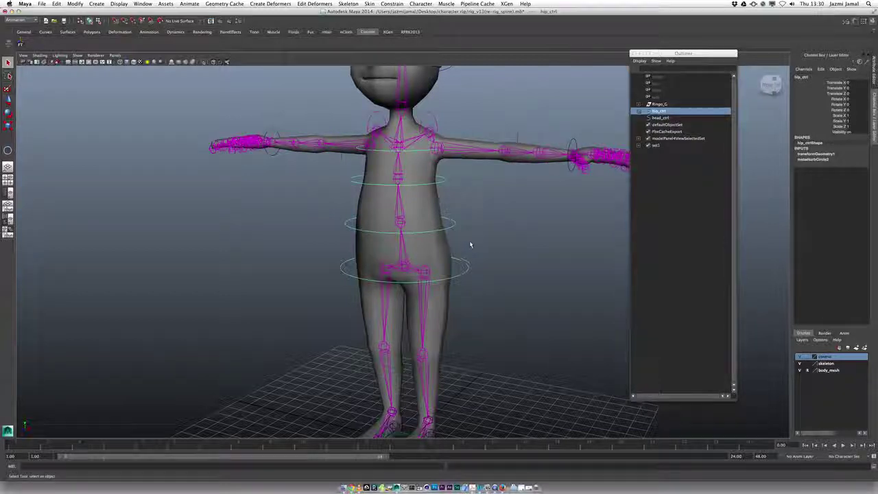
alt+drag(471, 244, 451, 237)
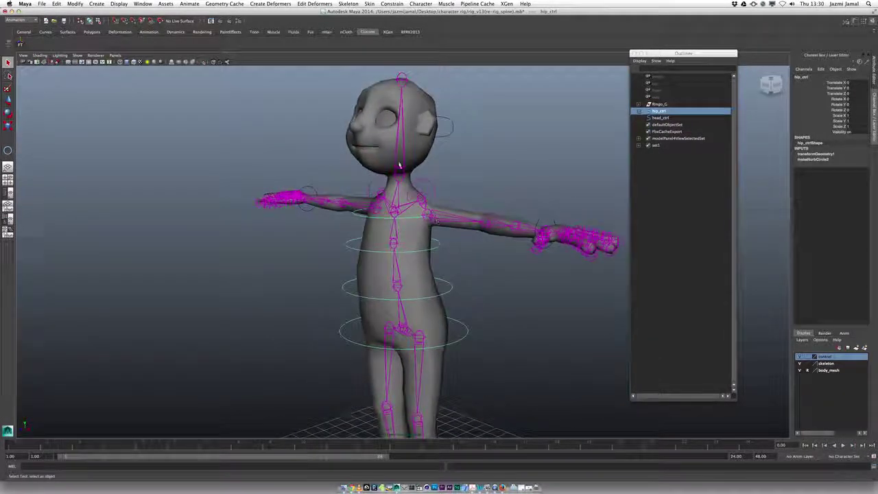
alt+drag(453, 145, 453, 172)
Select the neck joint, test-rotate it to see how the head moves, and undo the rotation
click(434, 140)
click(396, 191)
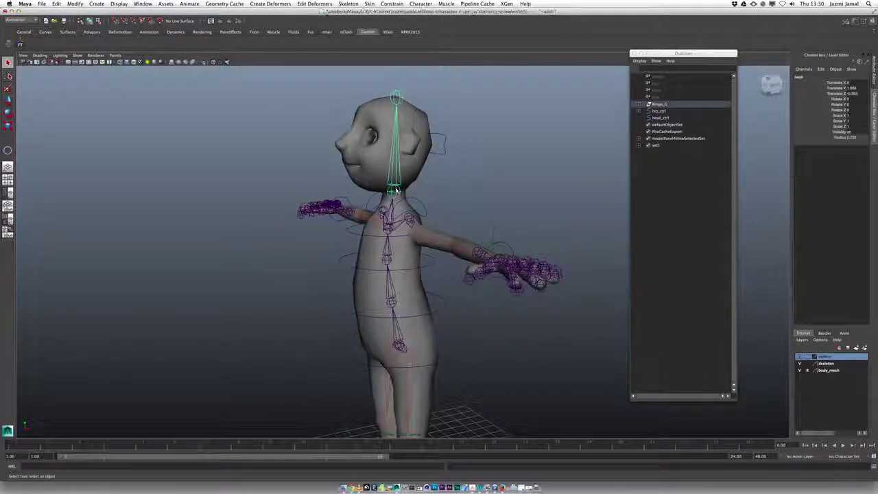
key(e)
drag(400, 200, 402, 208)
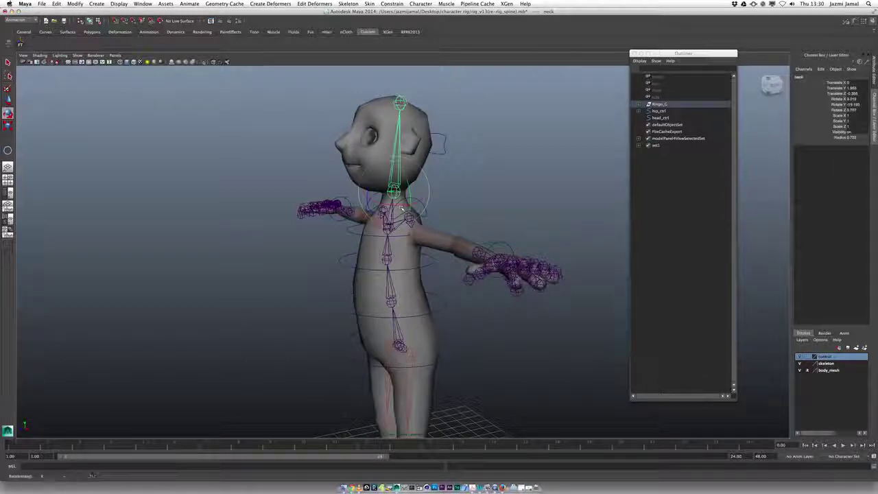
key(ctrl+z)
alt+drag(474, 179, 462, 196)
key(q)
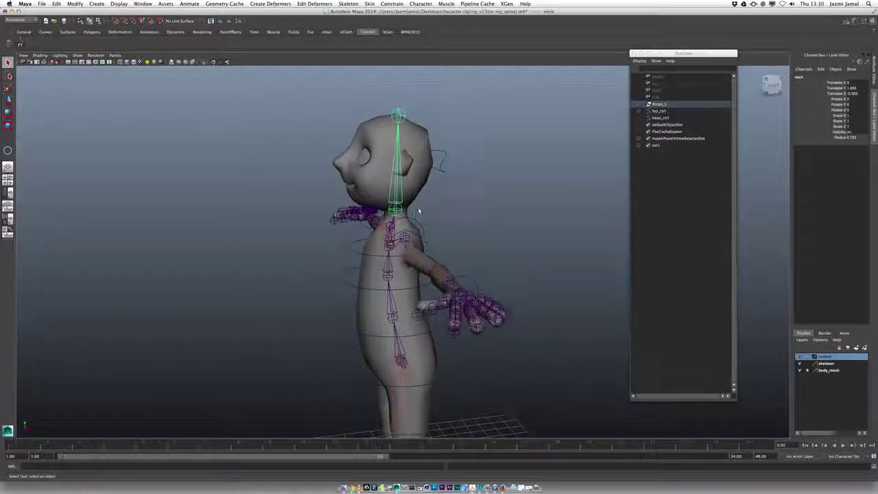
Orient-constrain the neck joint to head_ctrl, with the constraint options reset and Maintain offset enabled
click(445, 176)
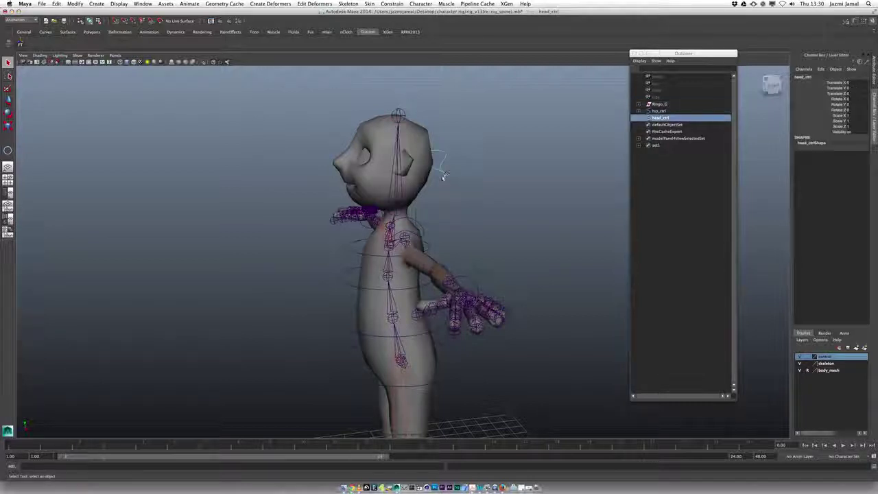
click(398, 210)
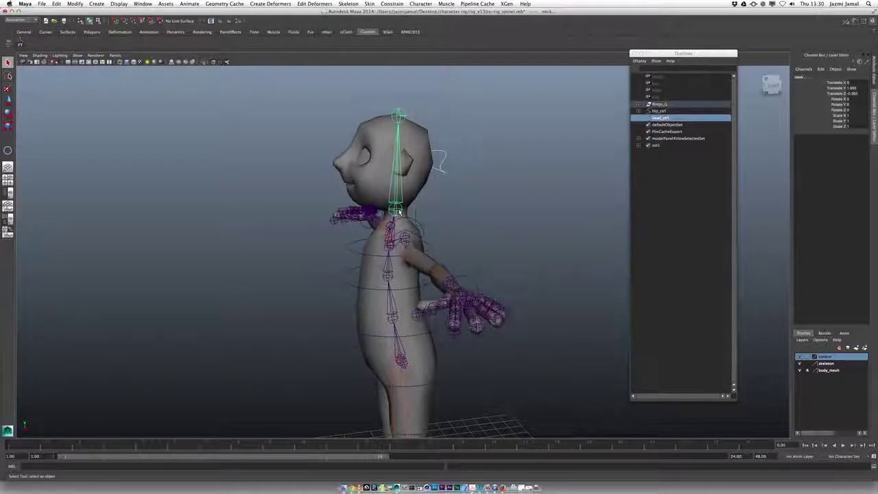
click(391, 4)
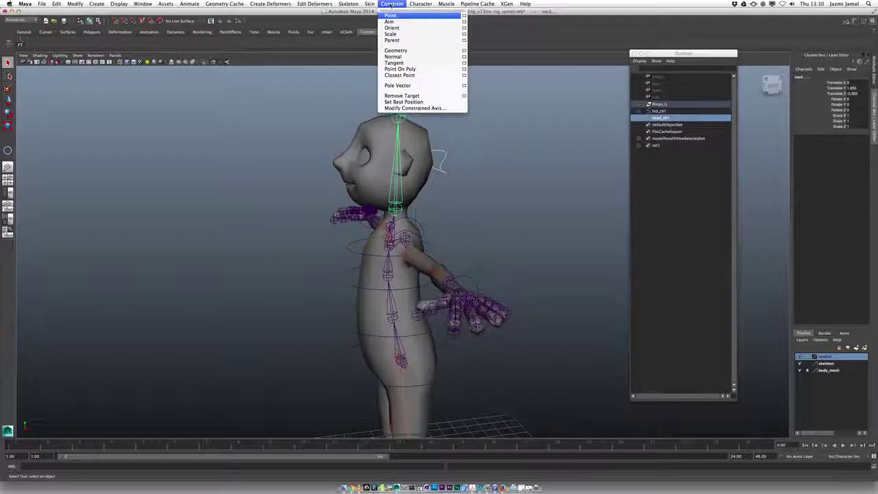
click(464, 27)
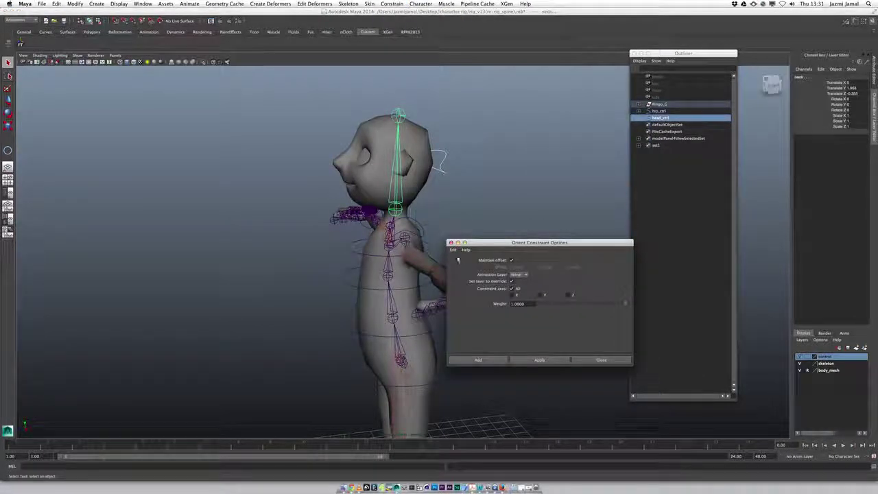
click(454, 251)
click(461, 263)
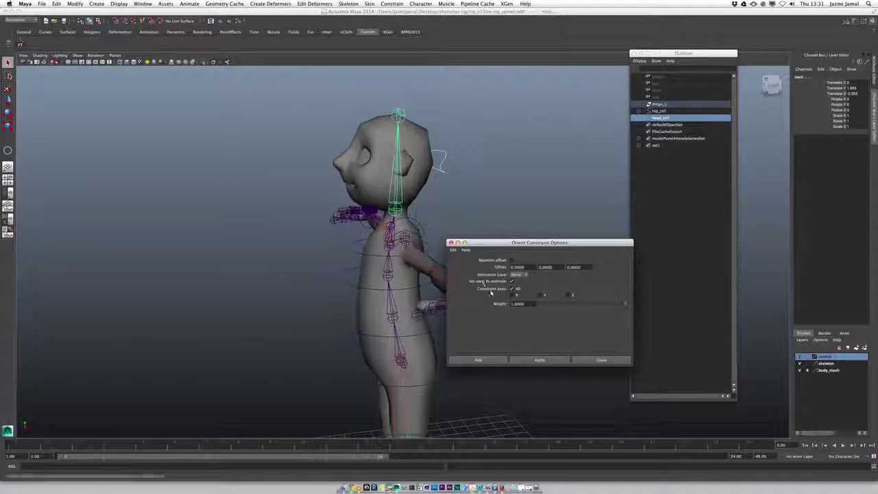
click(511, 260)
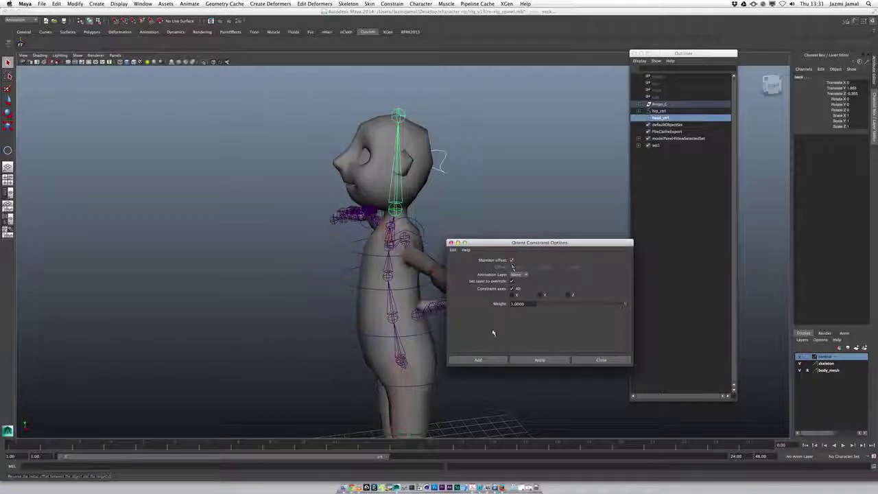
click(488, 362)
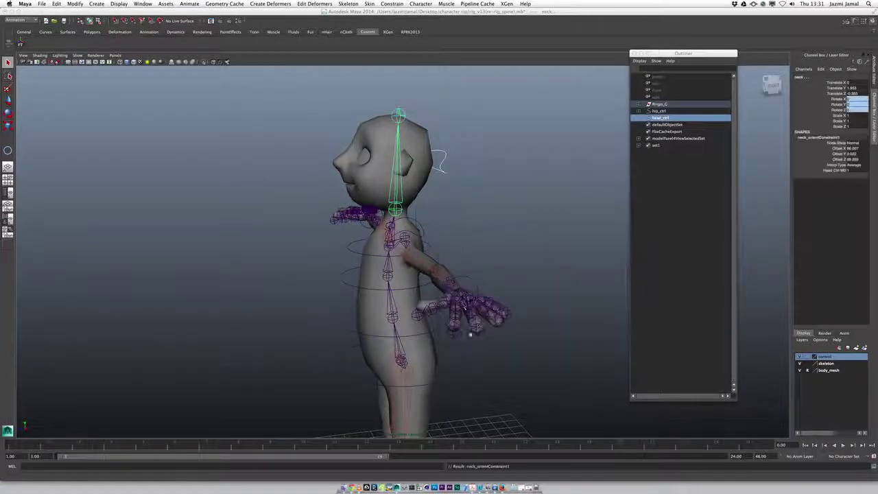
Test-rotate head_ctrl to check that it drives the neck joint and head, and undo the rotation
click(452, 193)
alt+drag(452, 193, 467, 169)
click(461, 165)
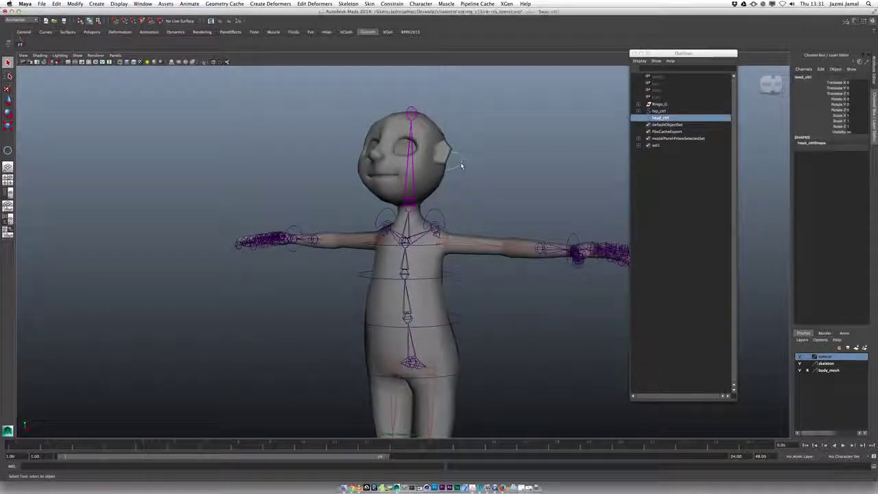
key(e)
mouse_move(418, 221)
mouse_down()
mouse_move(411, 217)
mouse_move(423, 218)
mouse_move(414, 217)
mouse_move(415, 228)
mouse_up()
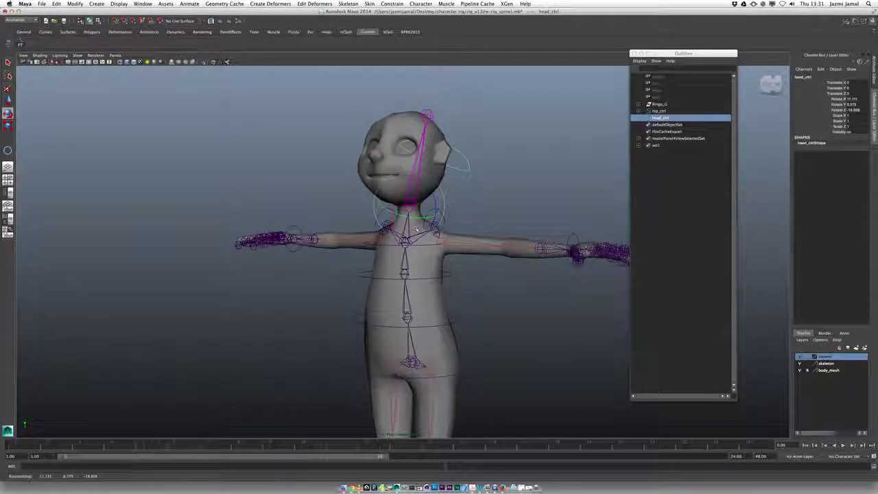
key(z)
Test-rotate chest_ctrl forward about X to check whether head_ctrl follows the upper body, and undo the rotation
click(431, 245)
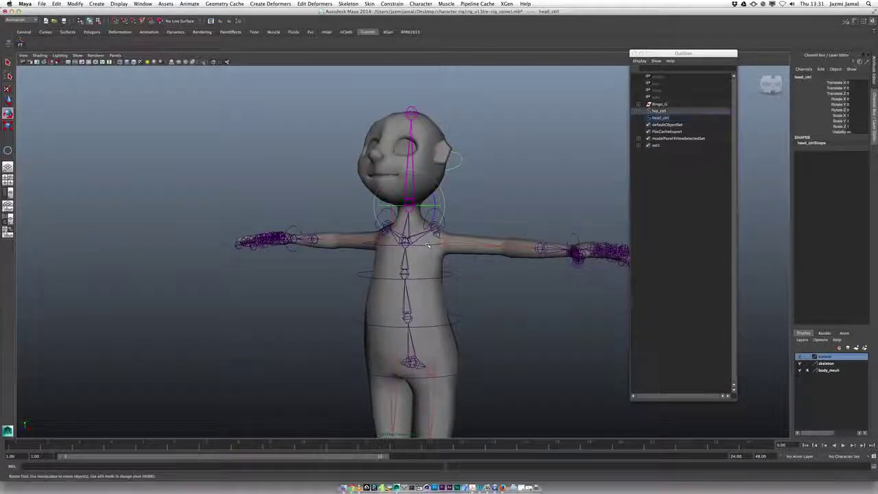
alt+drag(485, 204, 424, 218)
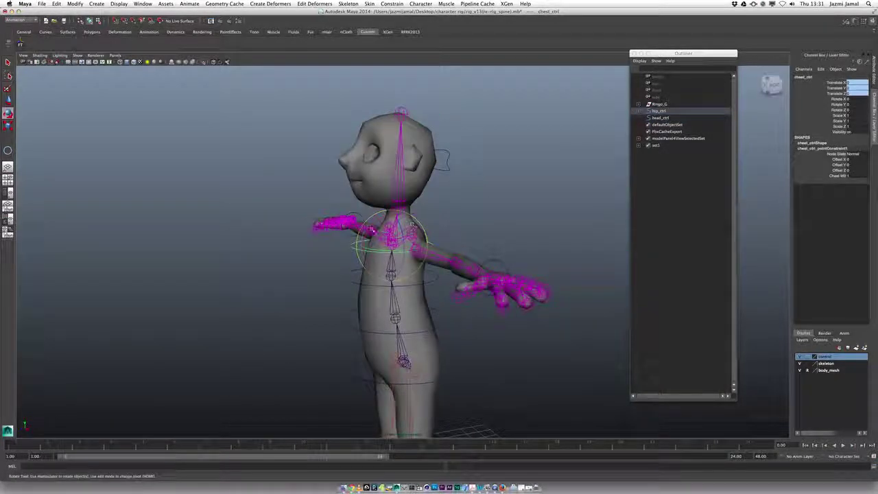
drag(368, 227, 362, 240)
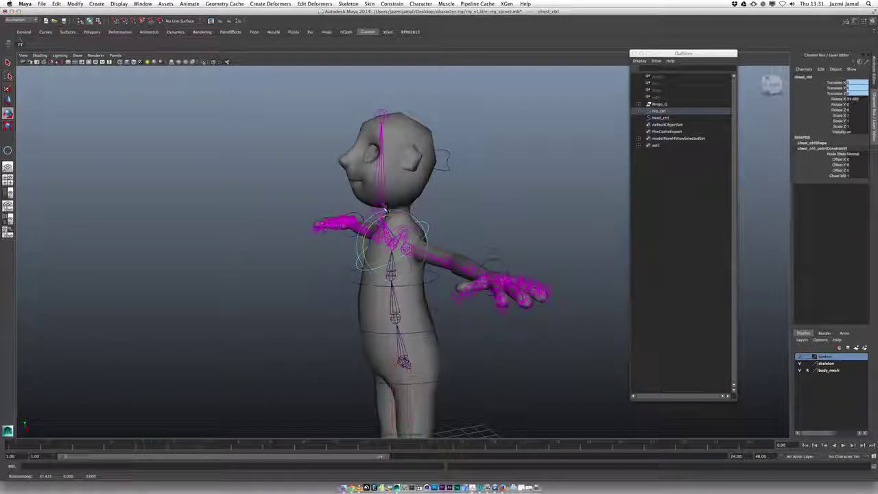
key(super+z)
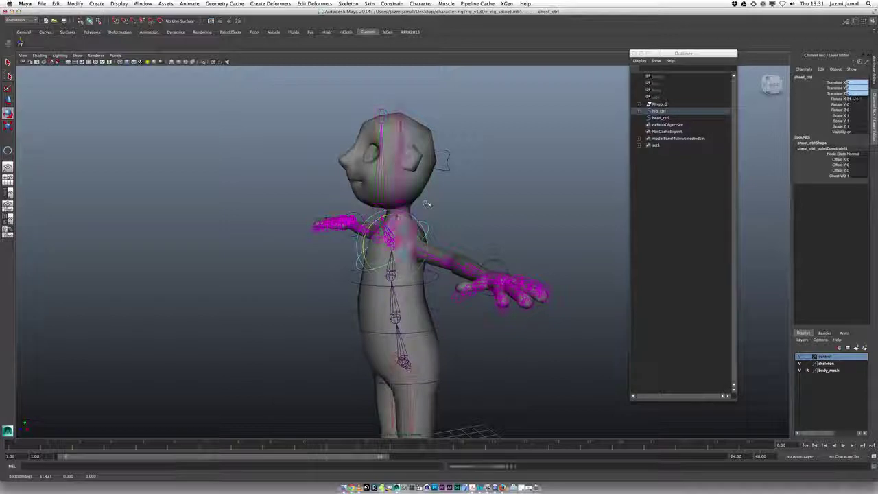
Point-constrain head_ctrl to the neck joint, with the constraint options reset and Maintain offset enabled, and clear the selection
key(q)
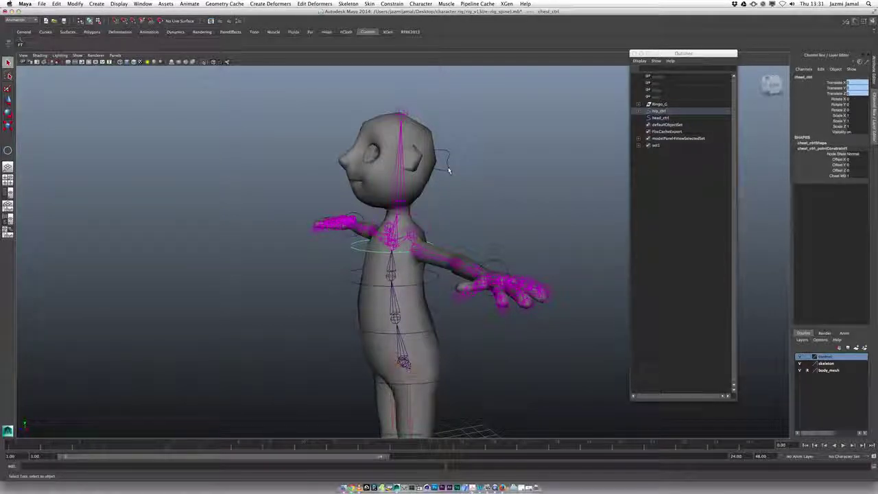
click(448, 167)
click(401, 208)
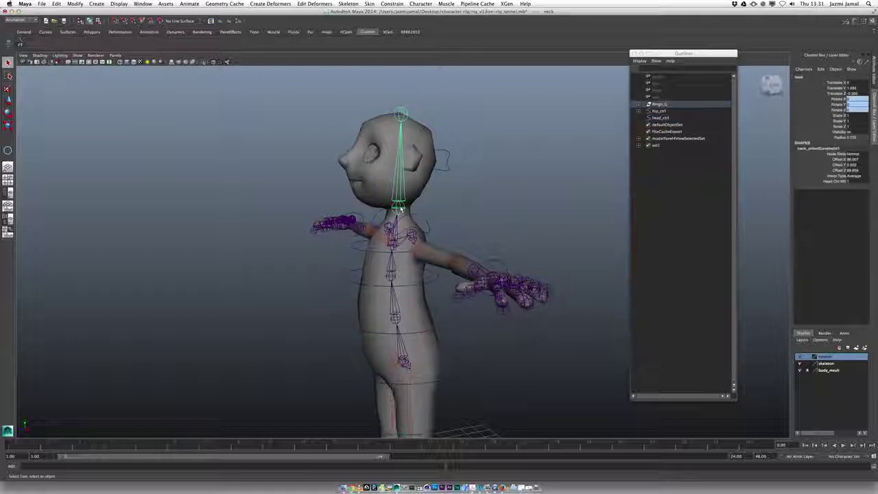
click(449, 170)
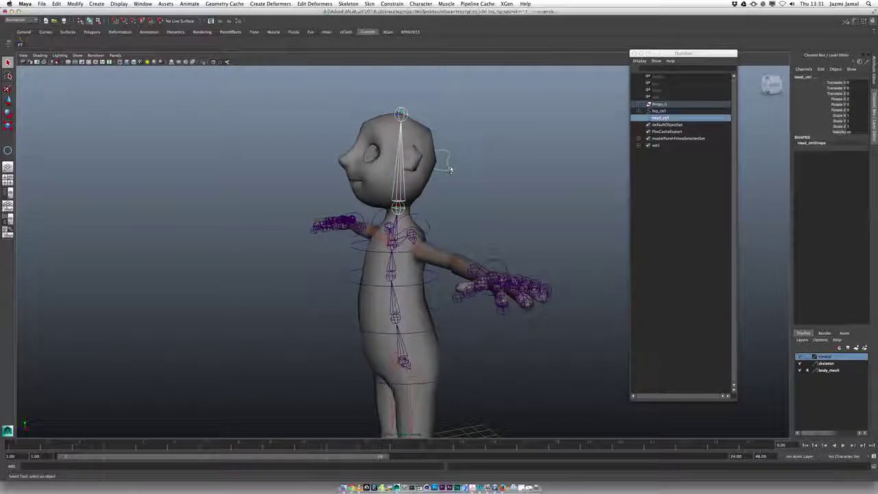
click(392, 4)
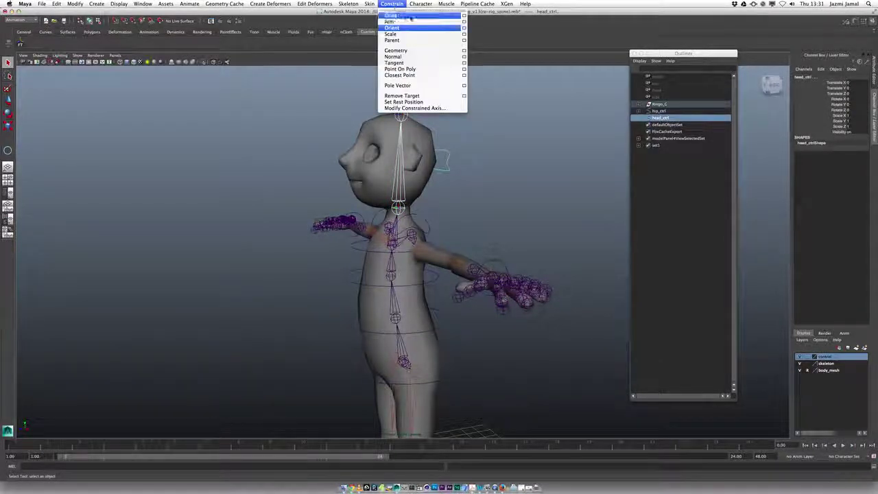
click(464, 15)
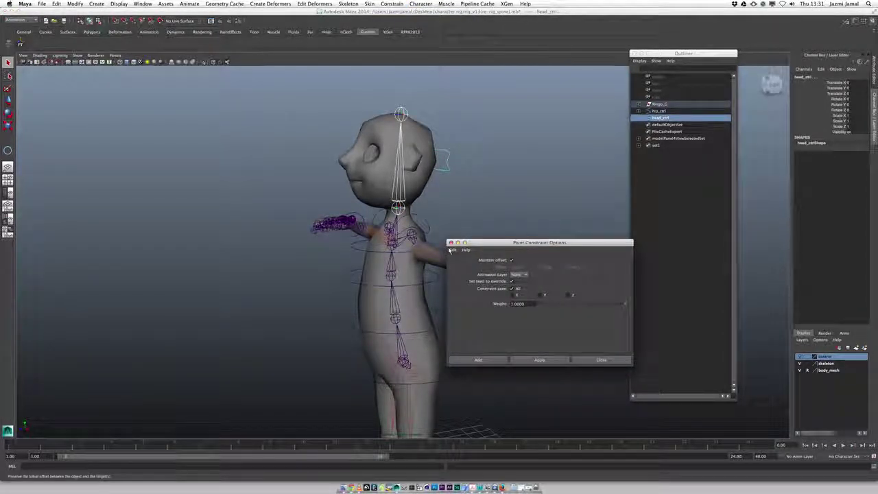
click(453, 250)
click(464, 265)
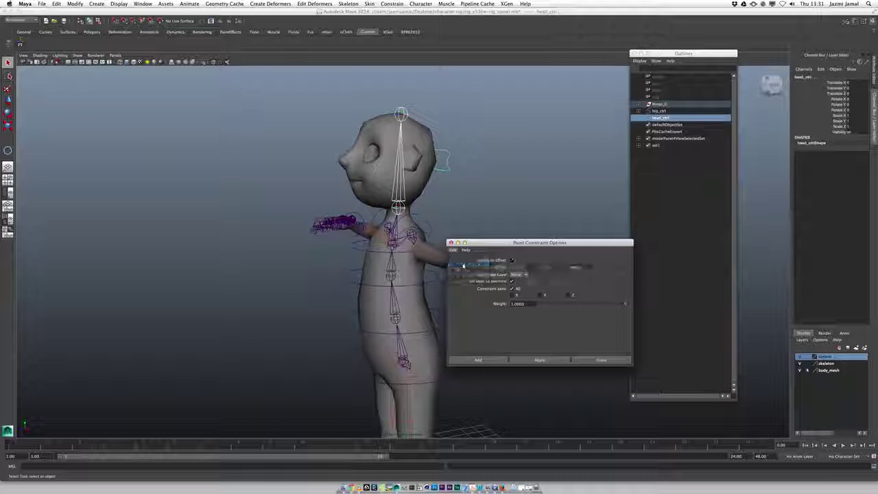
click(512, 261)
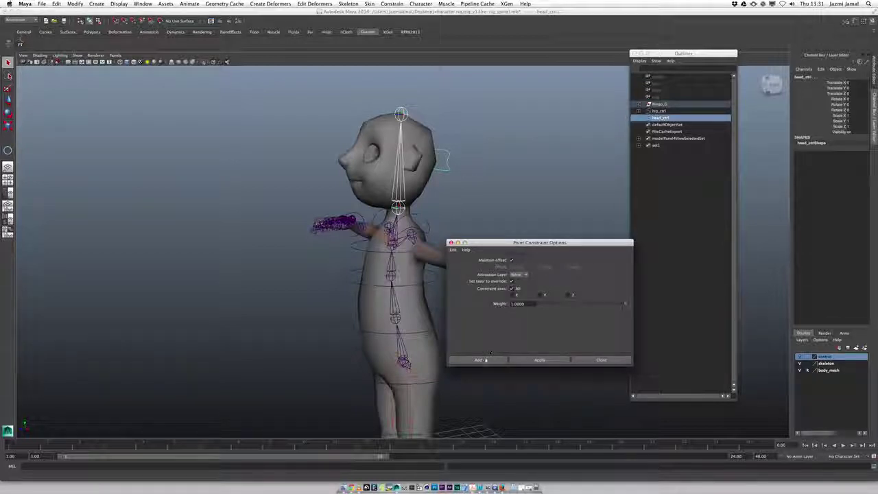
click(486, 360)
click(432, 184)
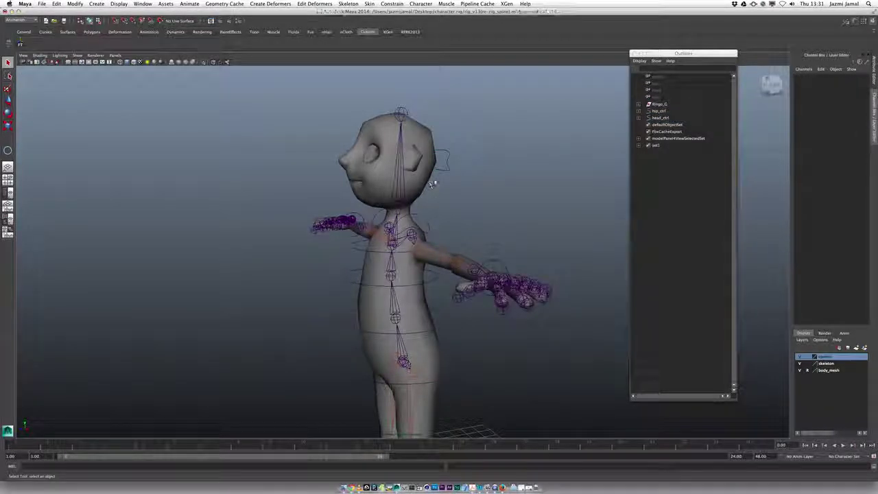
Rotate chest_ctrl forward about X again to check how head_ctrl follows the point-constrained neck
click(370, 251)
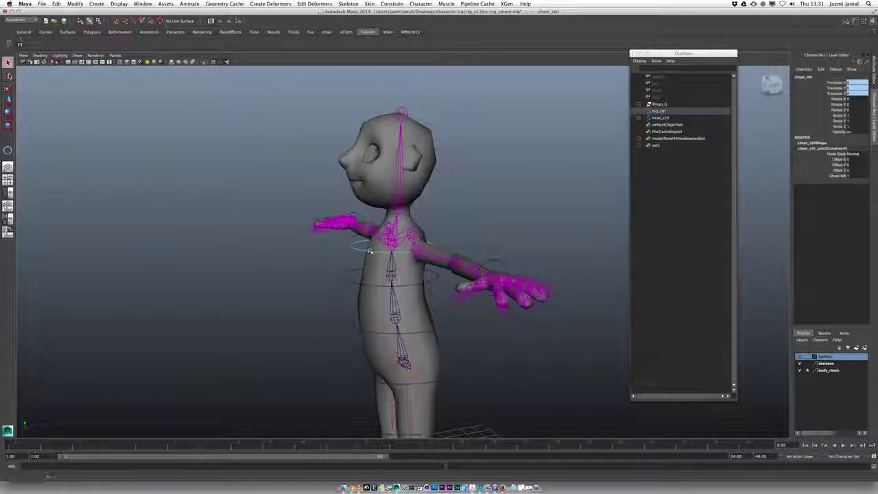
key(e)
drag(365, 247, 351, 256)
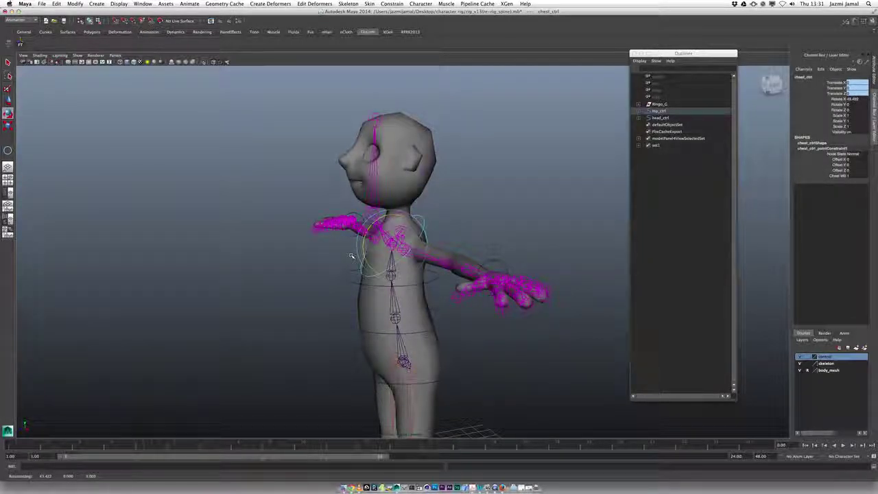
Test-rotate head_ctrl freely from the front to check the head's movement, undo the rotation and deselect the control
click(446, 168)
click(447, 167)
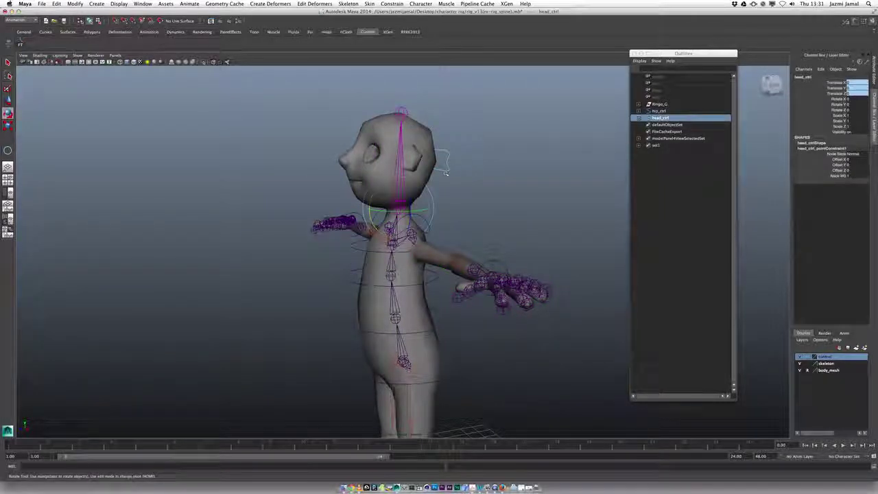
alt+drag(461, 199, 411, 212)
key(super+z)
click(475, 178)
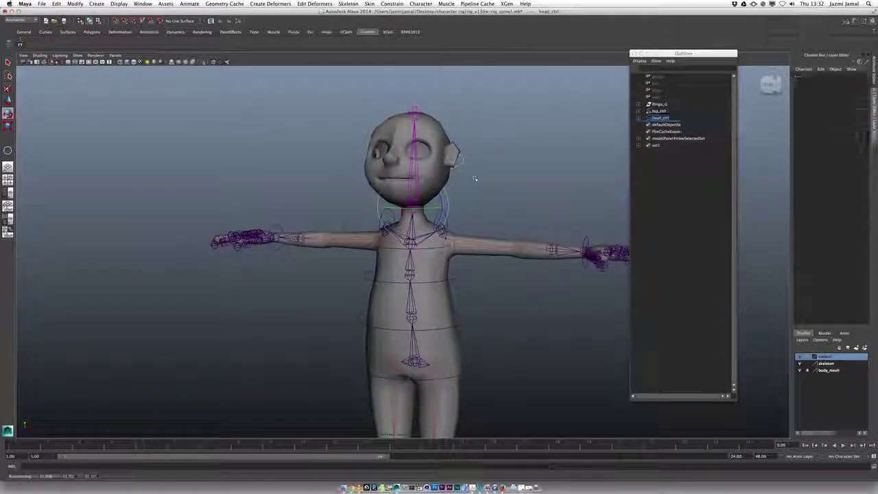
alt+drag(411, 213, 455, 216)
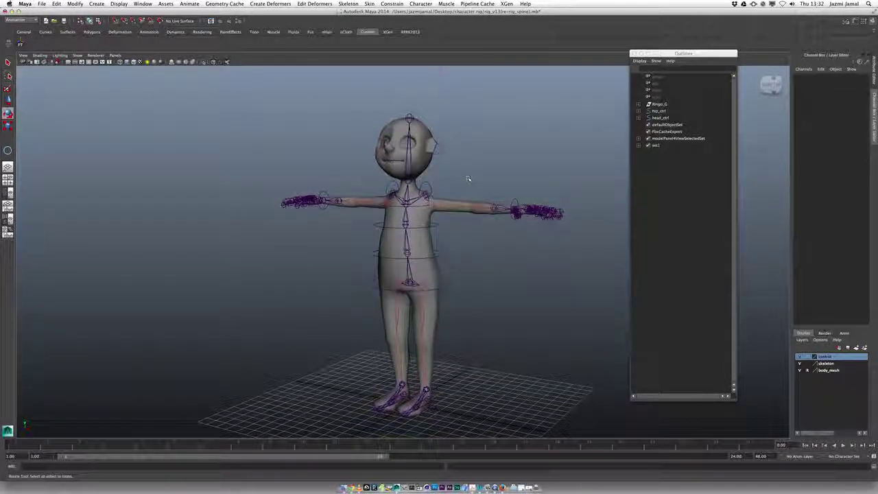
click(489, 488)
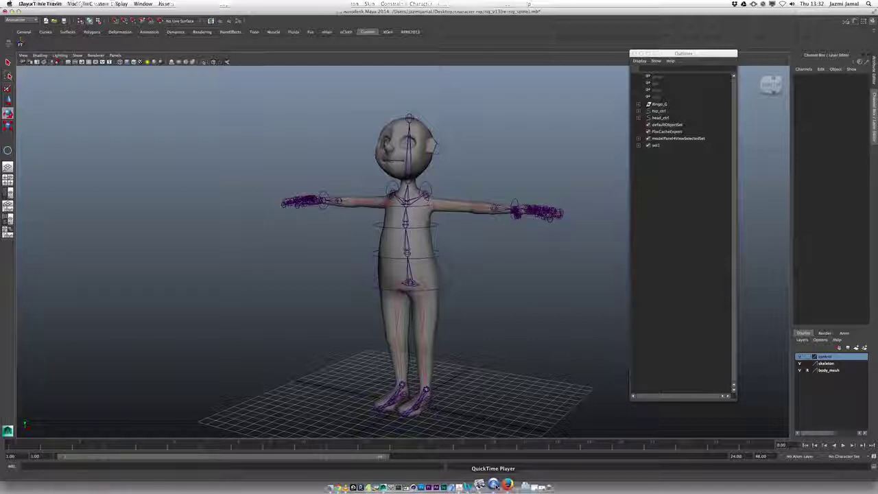